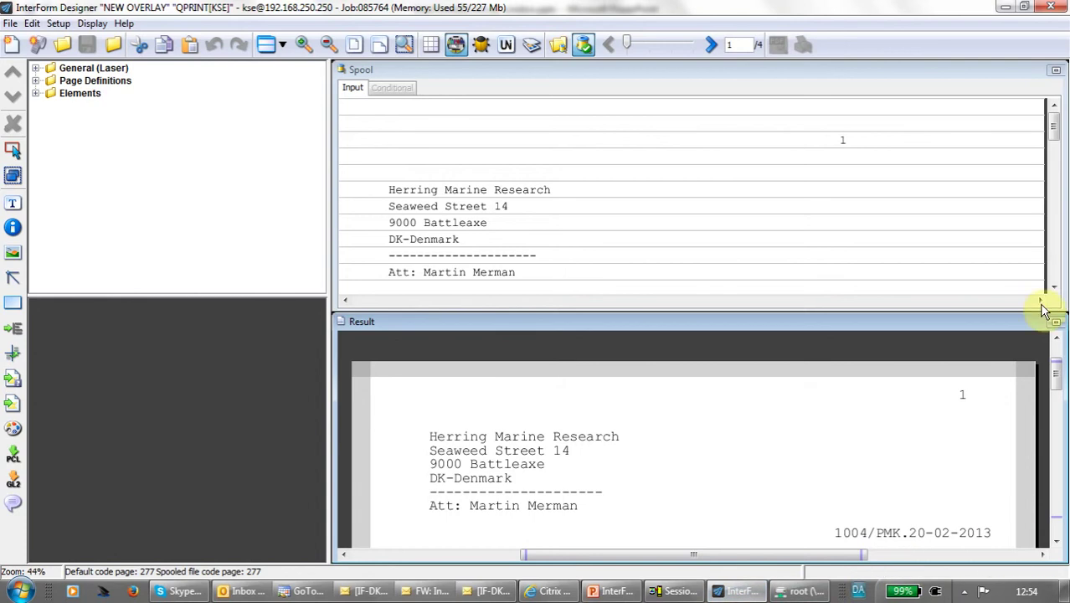
- Insert a conditional element between Top and Bottom, defaulting to Equals on line 1, position 1
left_click(1055, 130)
left_click_drag(1055, 129, 1054, 143)
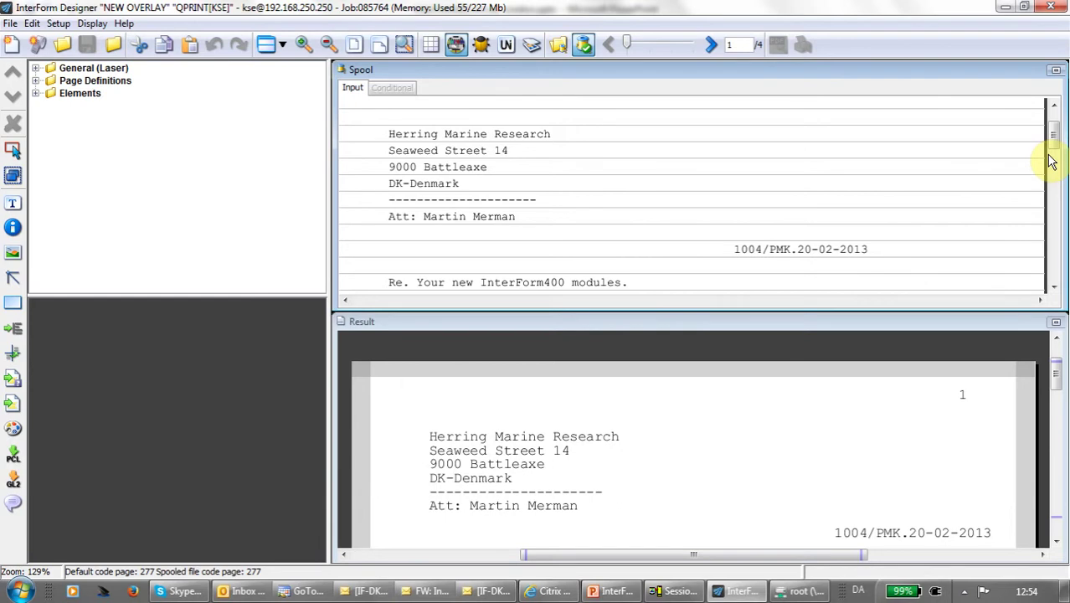
left_click(12, 381)
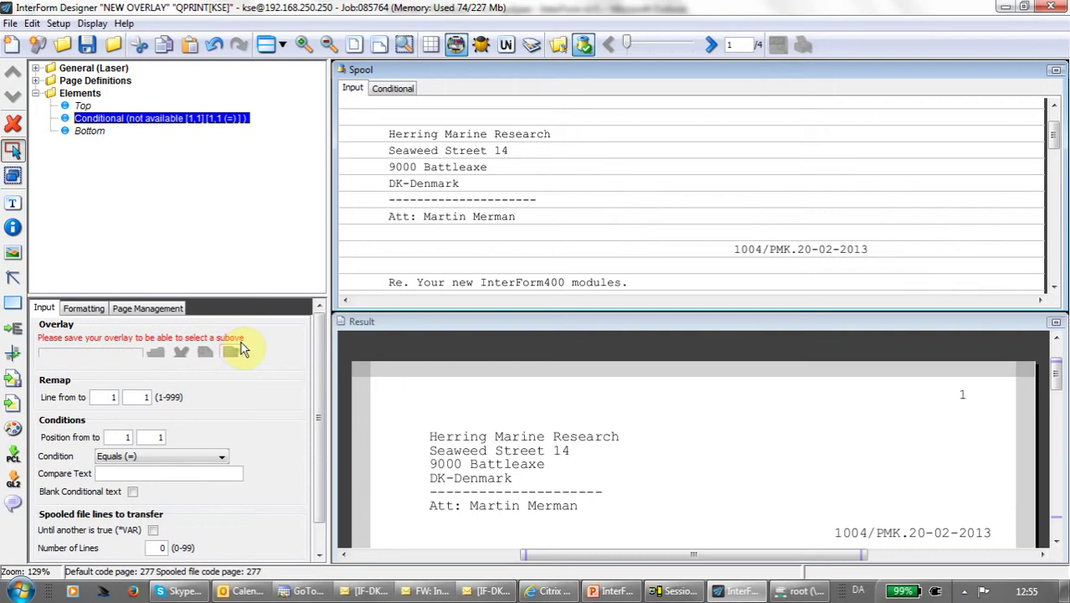
- Save the overlay with Save As under the name SAMPLE/MAIN
left_click(10, 23)
left_click(47, 136)
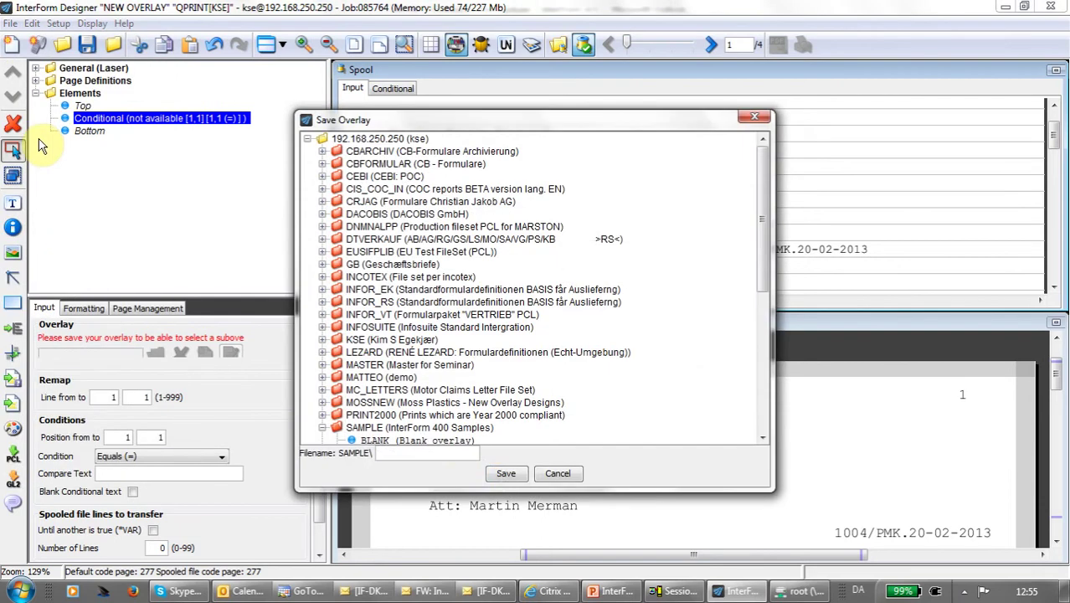
left_click(509, 474)
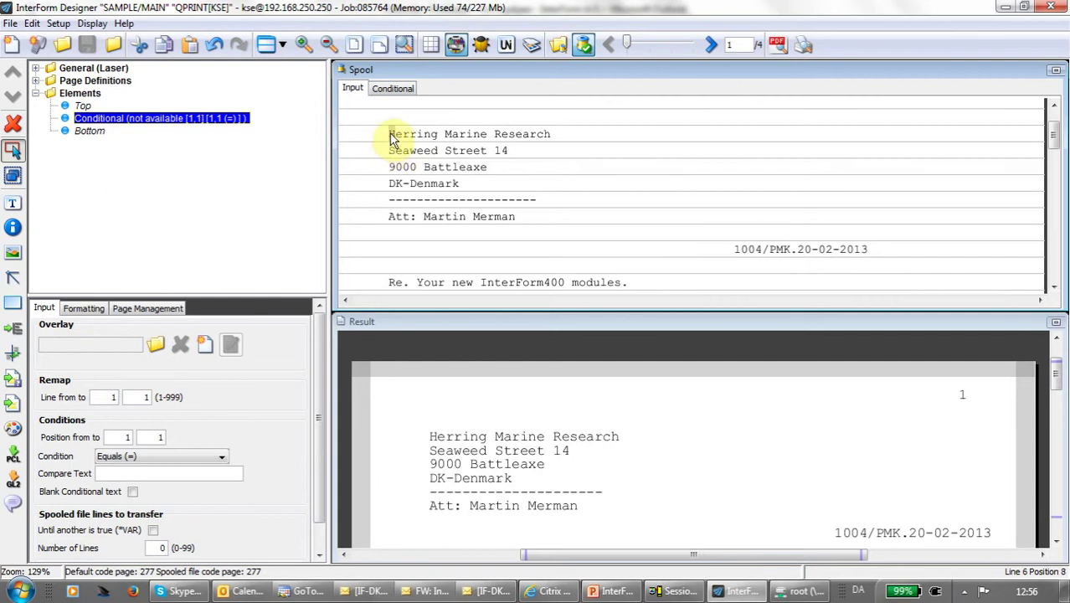
- Make the conditional element cover spool lines 6–16 and test whether position 8 equals 'R'
left_click_drag(390, 137, 645, 283)
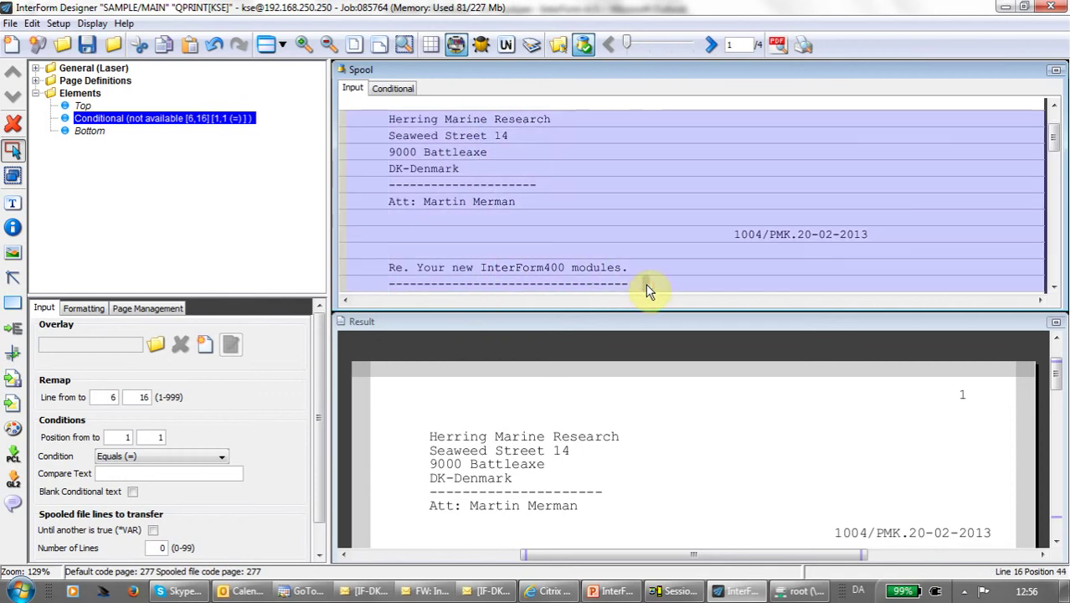
left_click(399, 124)
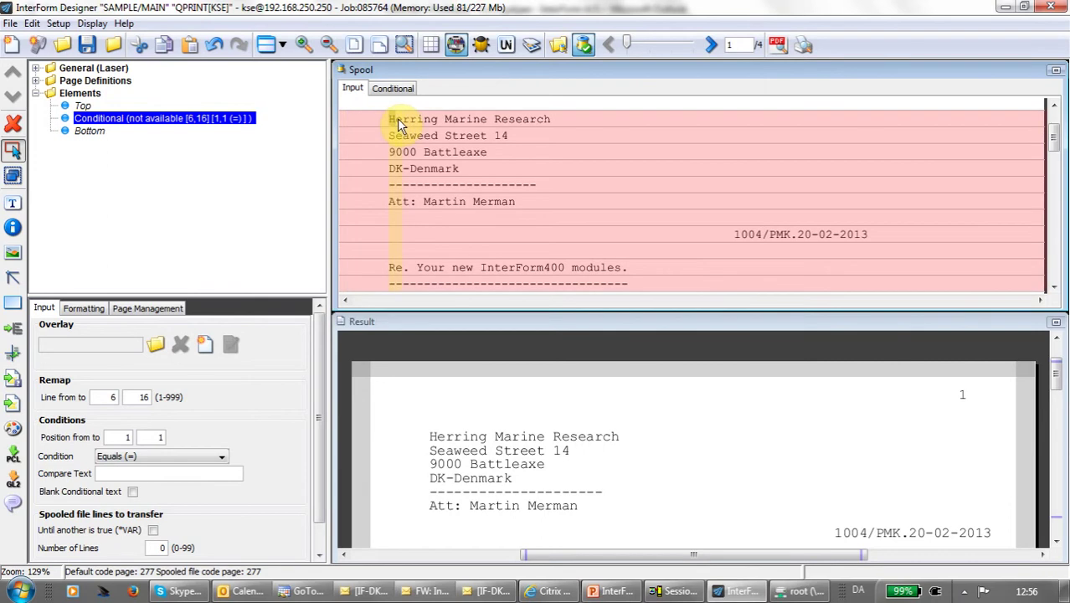
left_click(396, 126)
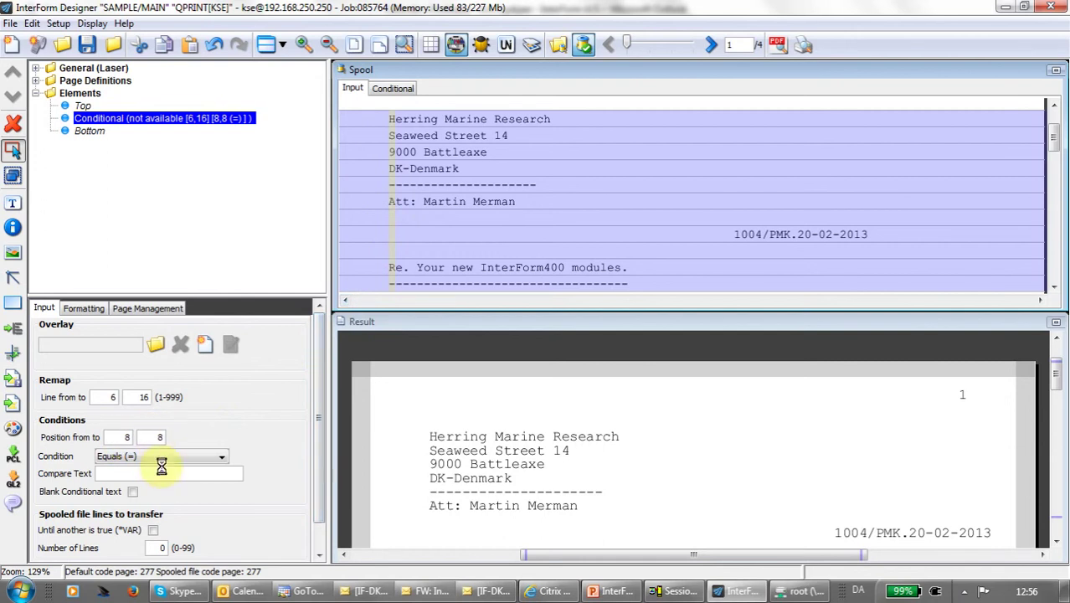
type("R")
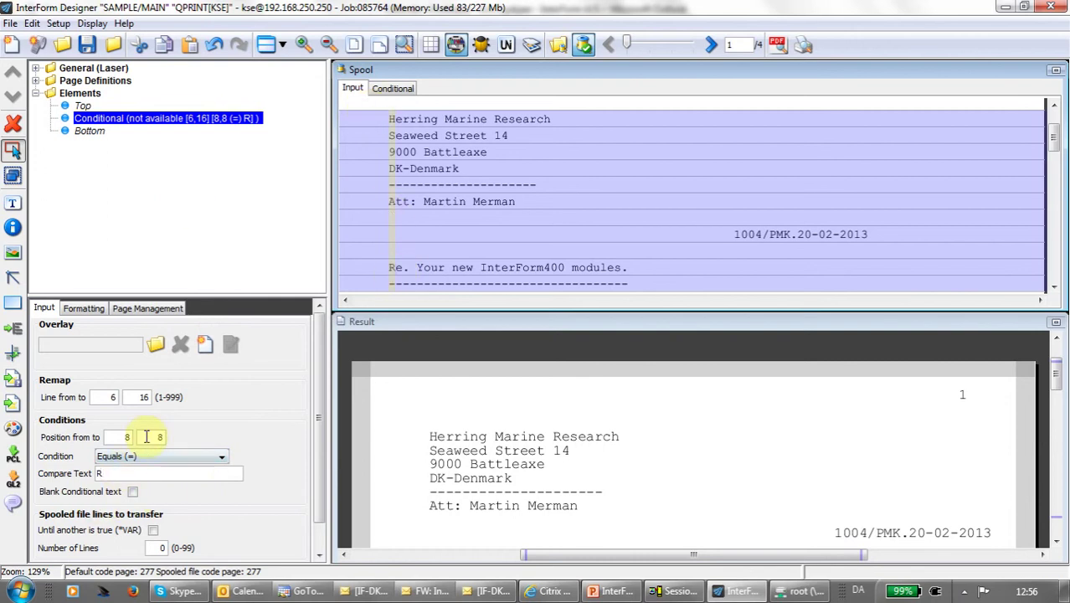
left_click(221, 458)
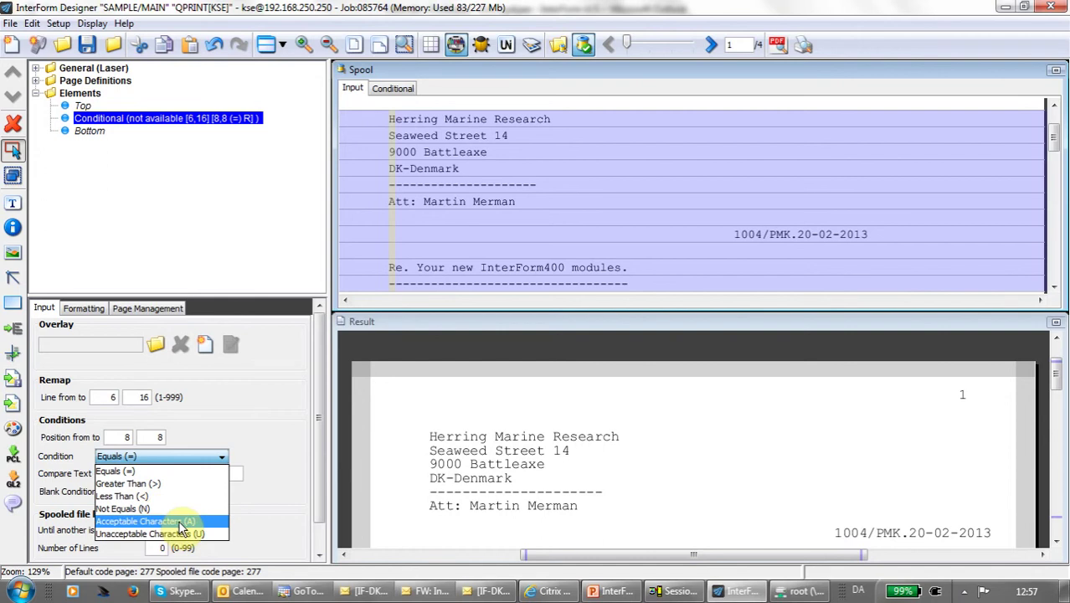
left_click(224, 459)
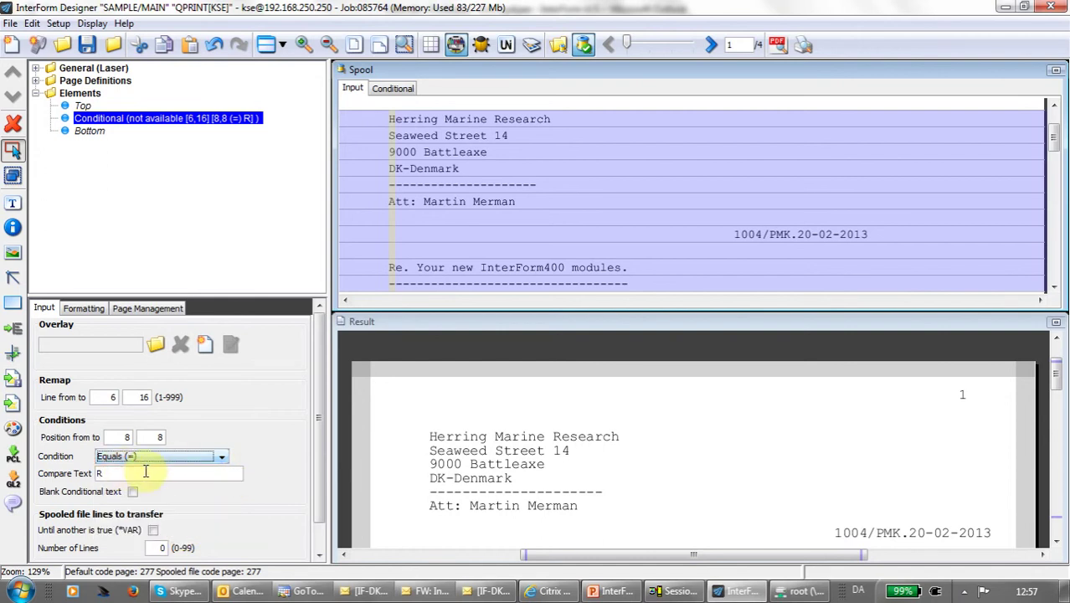
left_click(222, 456)
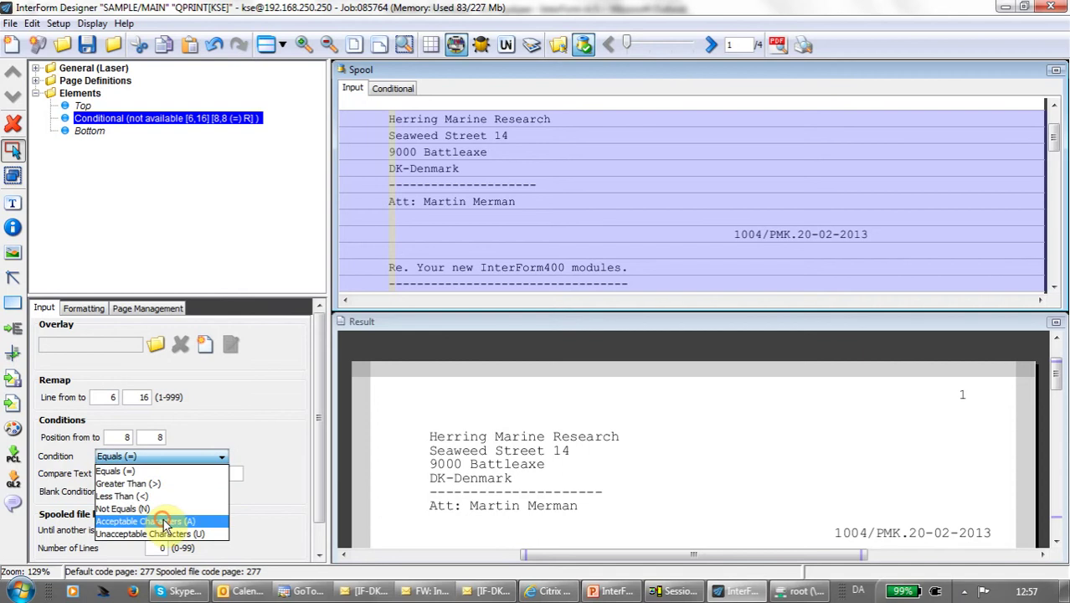
left_click(166, 513)
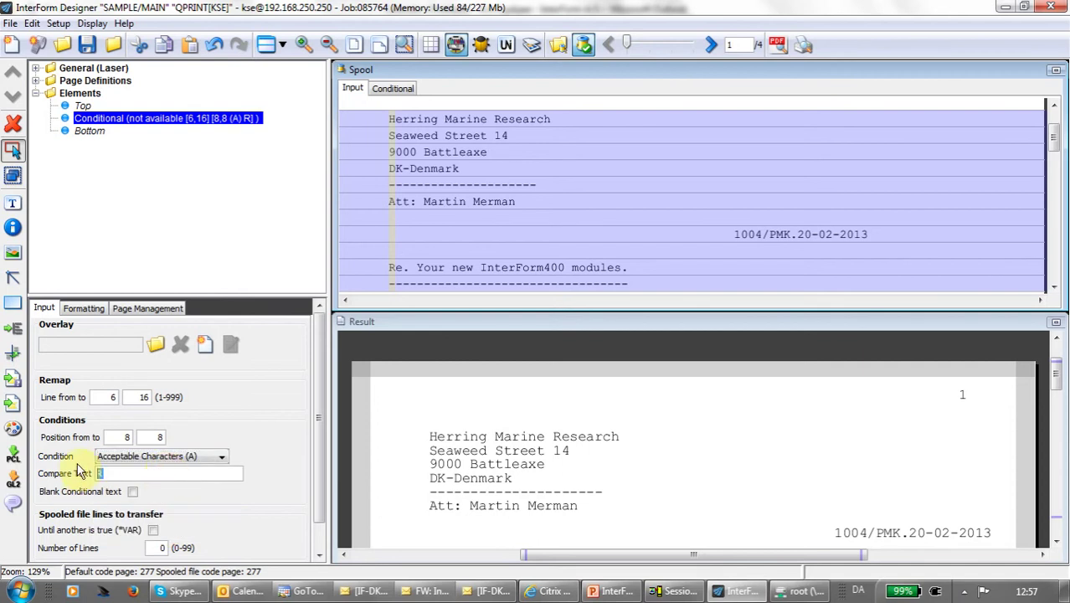
type("1234567")
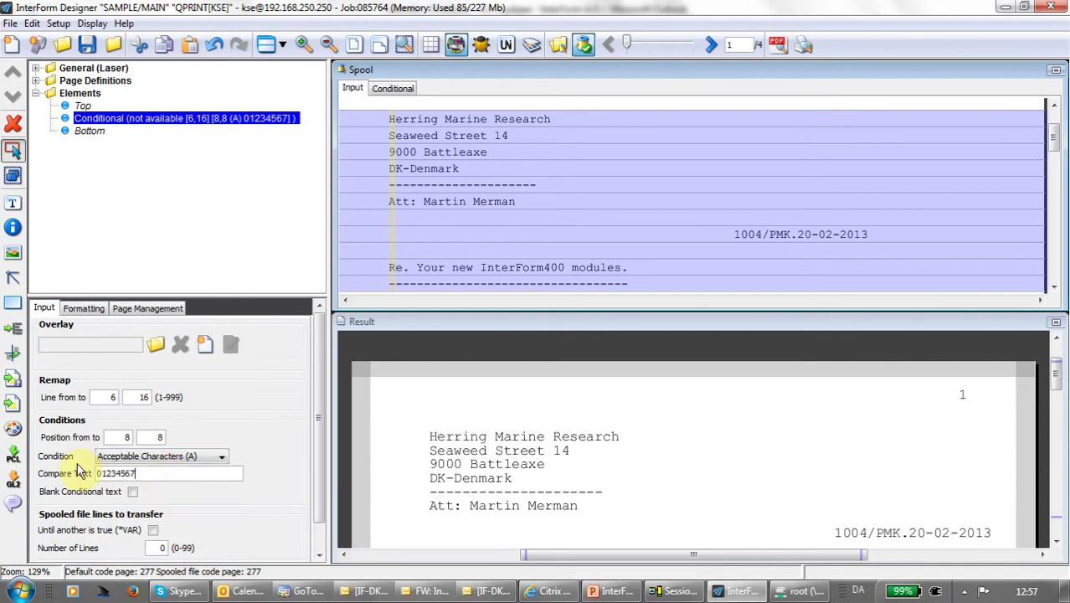
type("89")
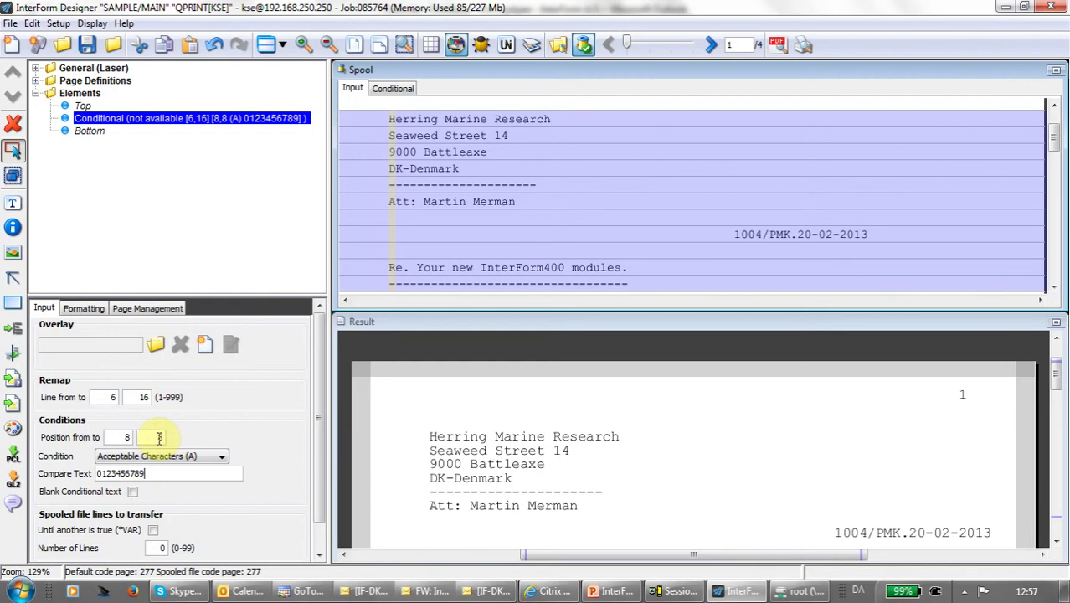
left_click(214, 456)
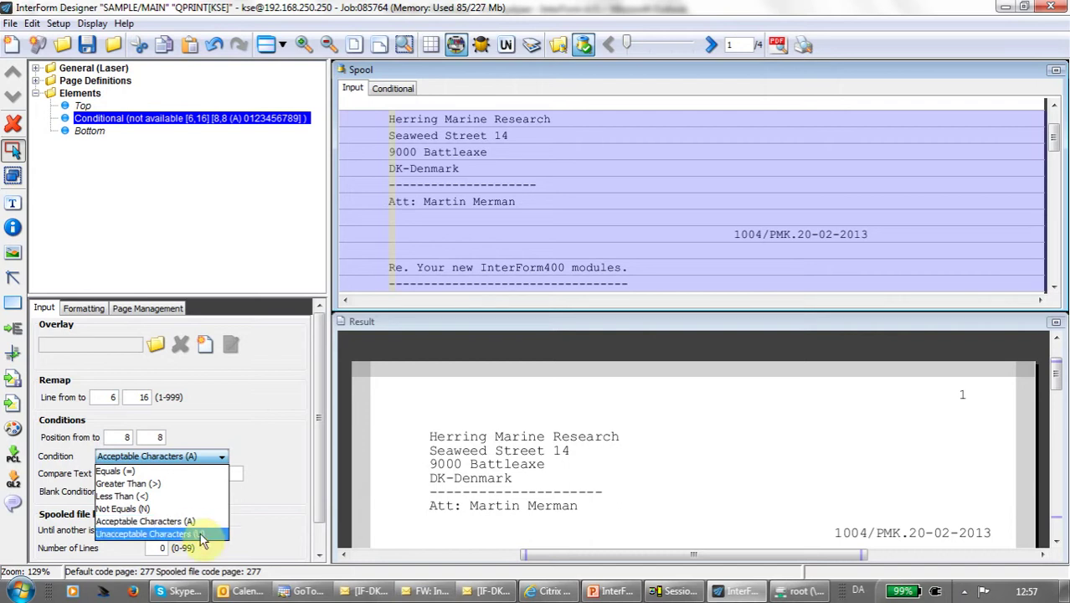
left_click(201, 522)
left_click(214, 456)
left_click(184, 469)
key("Tab")
type("R")
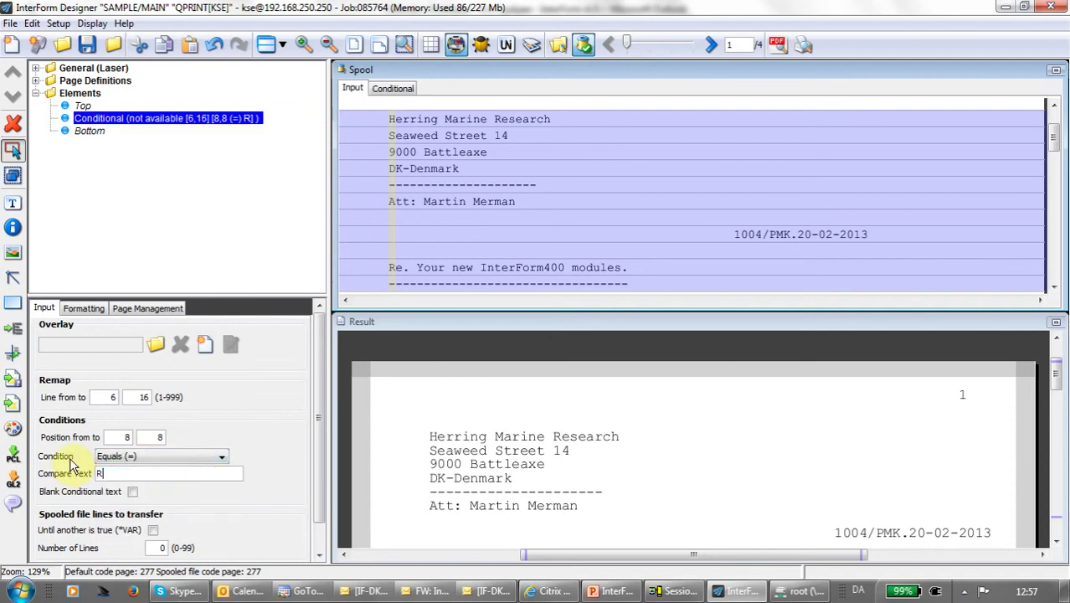
left_click(132, 492)
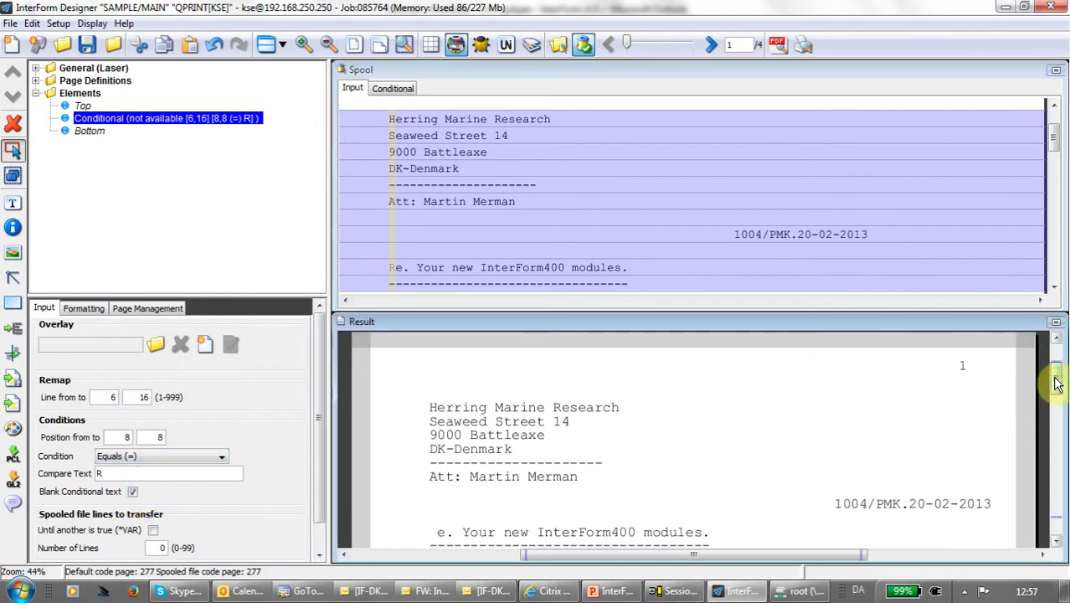
left_click(133, 493)
left_click(132, 492)
- Set Number of Lines under Spooled file lines to transfer to 1
scroll(170, 494, "down", 1)
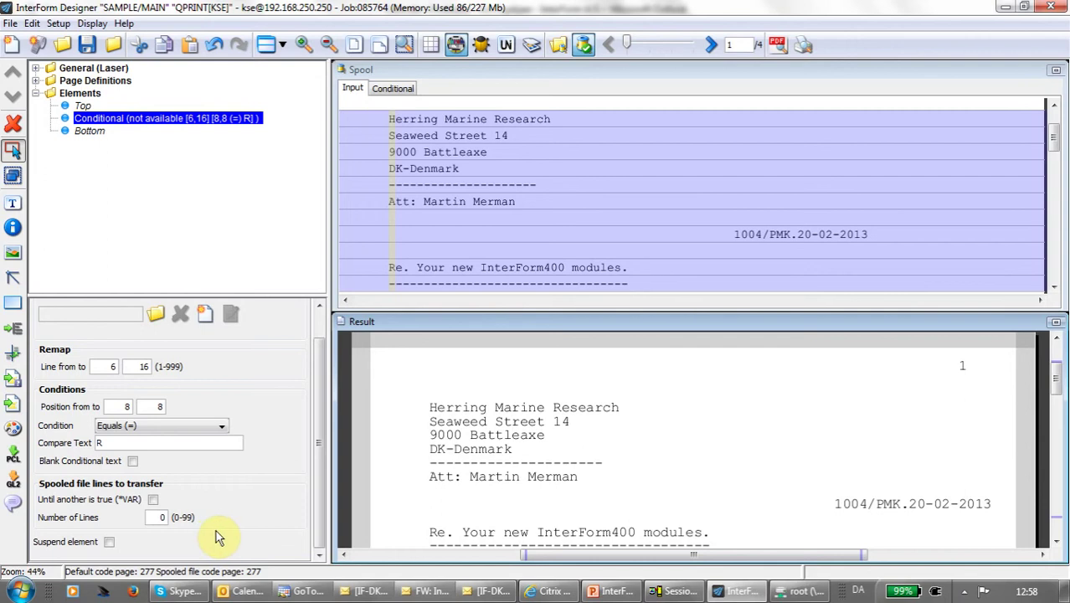
left_click(468, 101)
left_click(483, 249)
double_click(156, 516)
type("1")
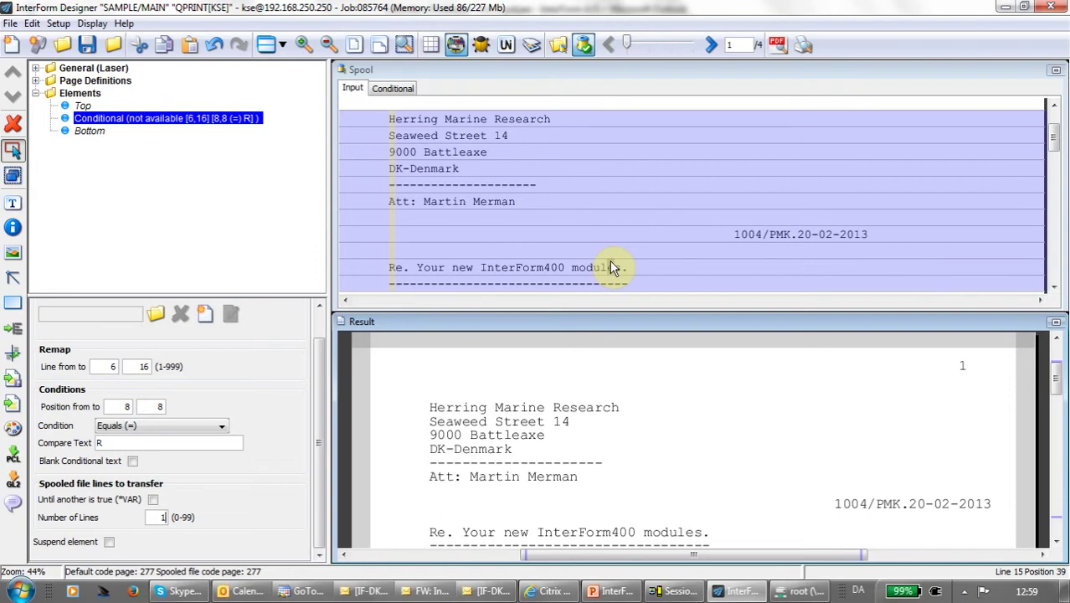
double_click(160, 518)
type("1")
key("Return")
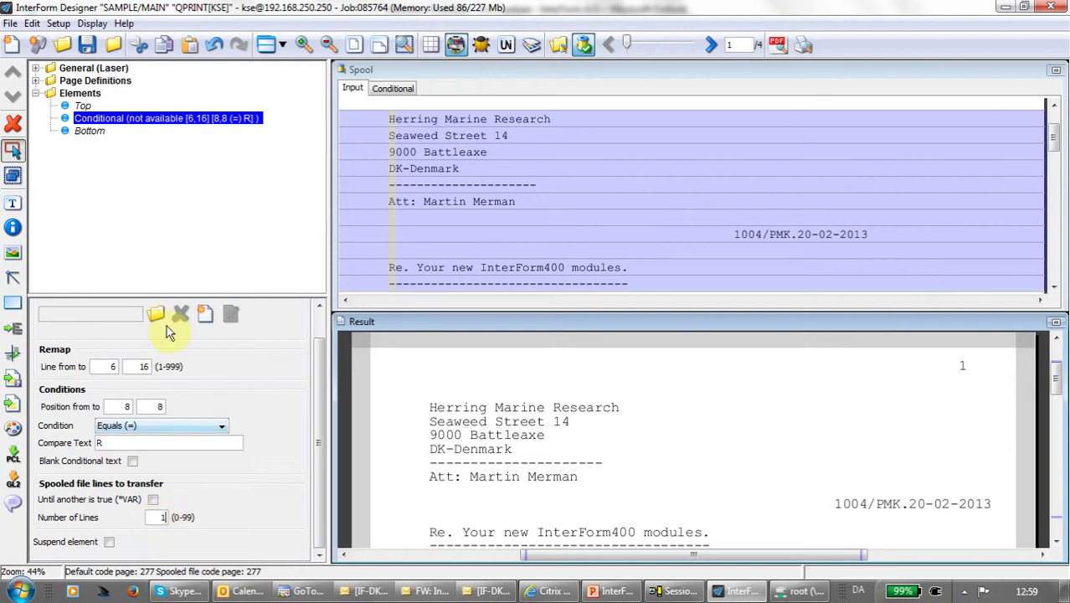
- Try Until another is true, then switch back to the fixed line count
left_click(154, 499)
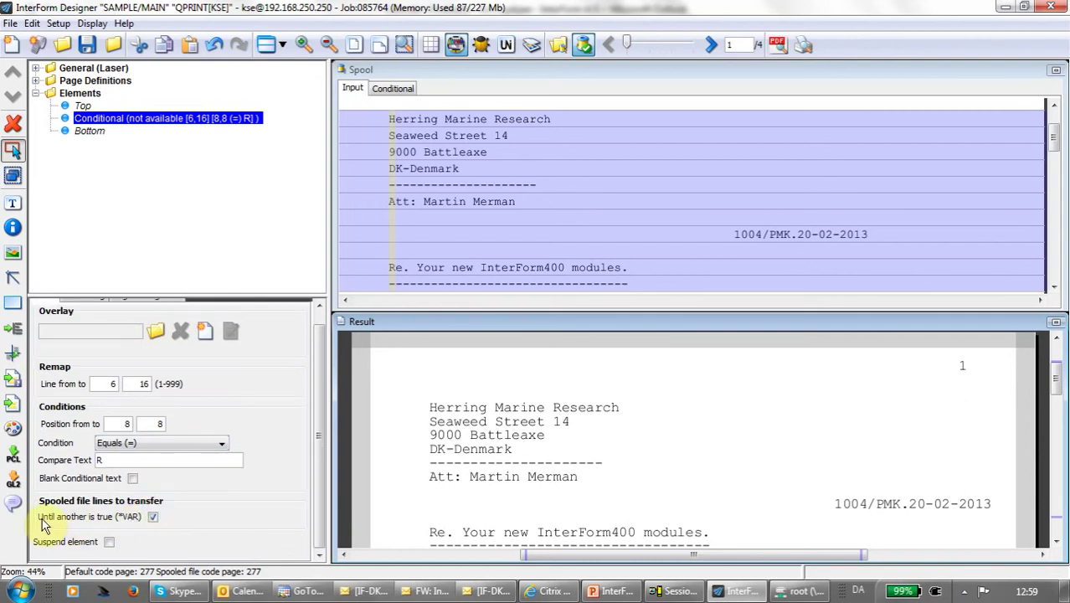
left_click(154, 517)
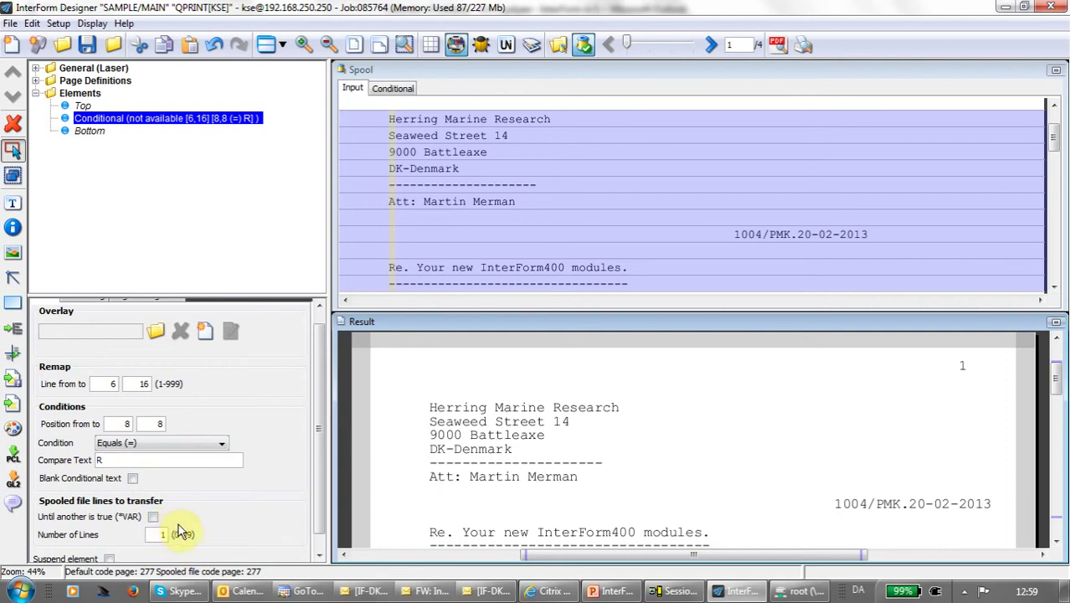
scroll(315, 503, "down", 1)
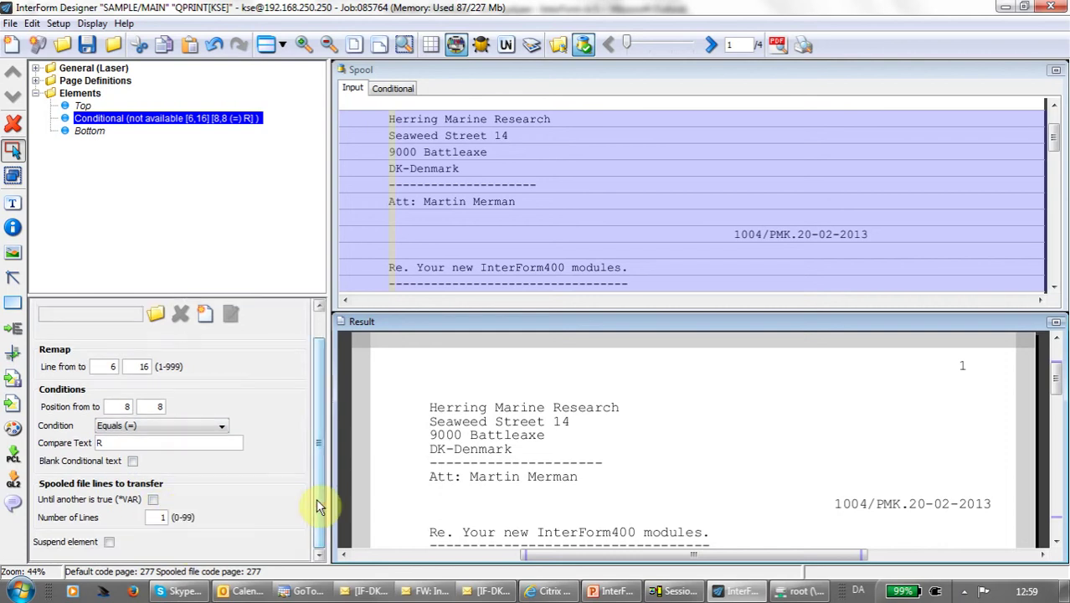
- Start a new sub-overlay from the Overlay section and name it CONDITION
left_click_drag(323, 512, 326, 472)
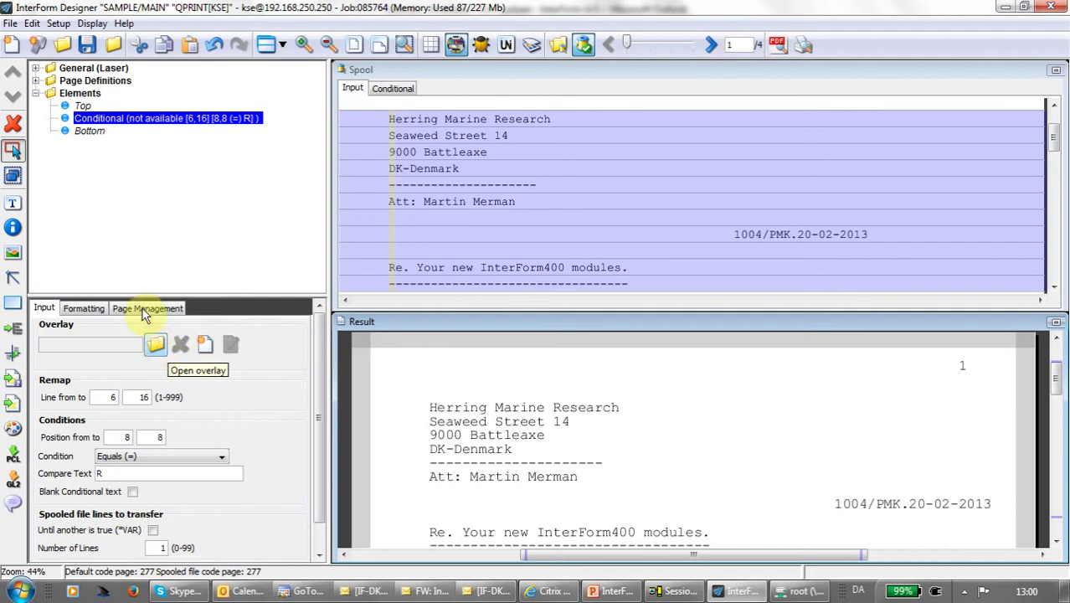
left_click(206, 344)
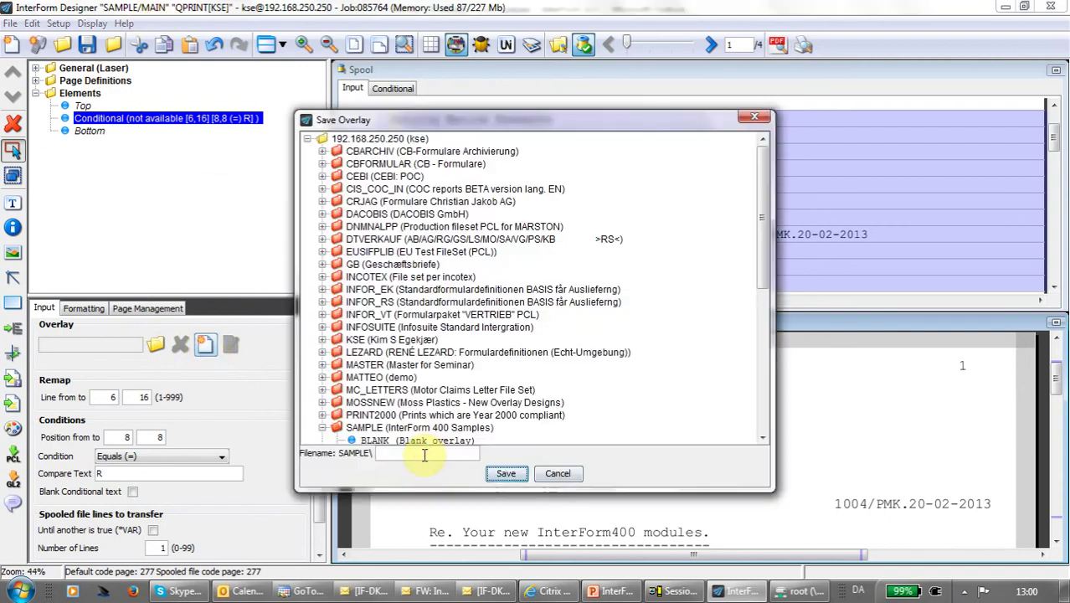
type("CONDITION")
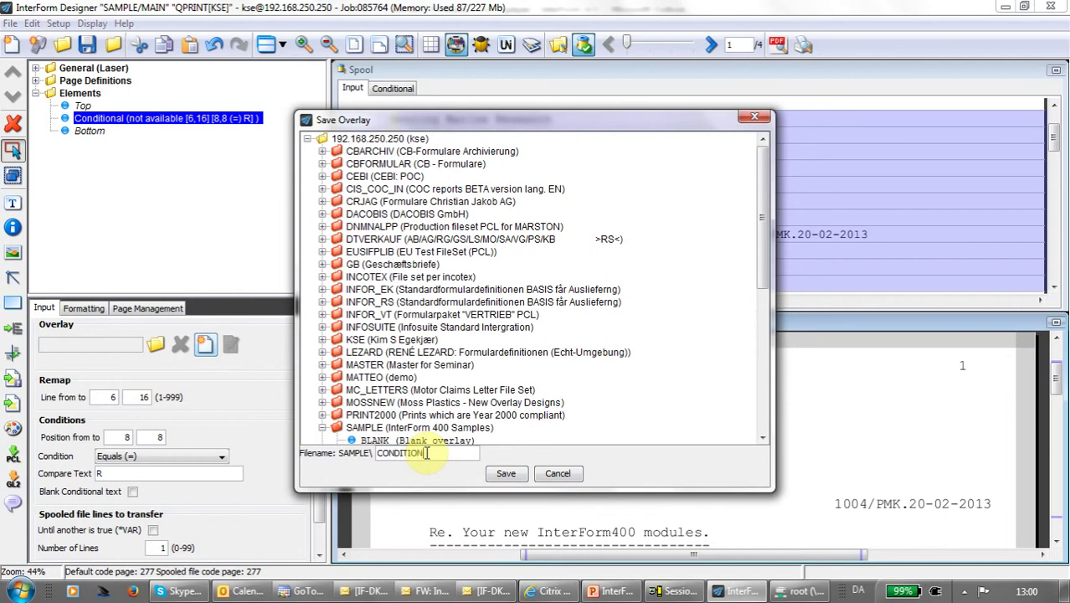
- Save the sub-overlay as CONDITION and expand the Conditional node to reveal Top and Bottom
left_click(505, 473)
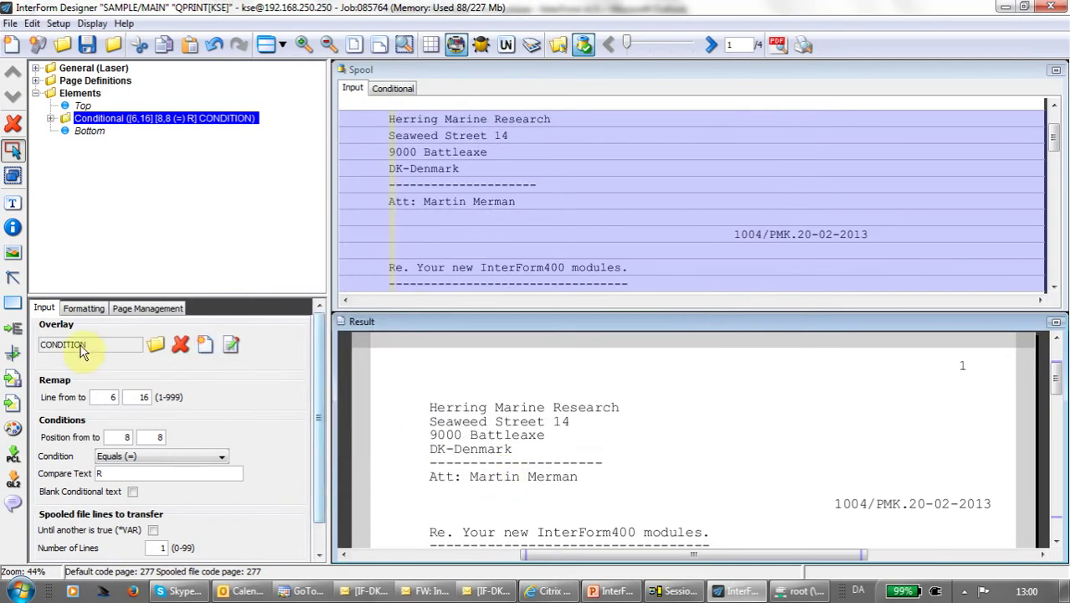
left_click(50, 118)
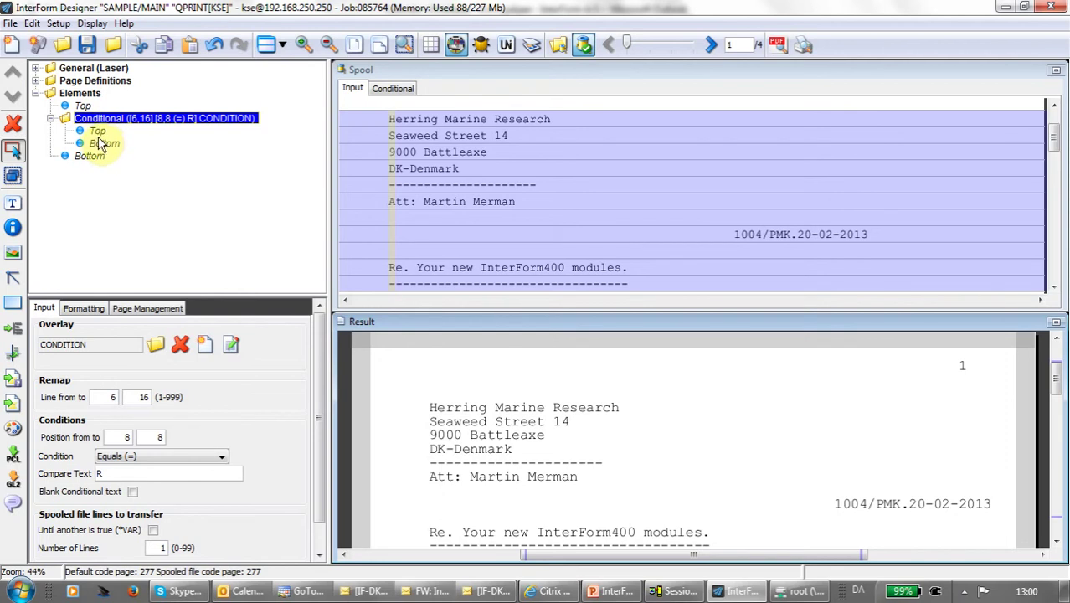
- Save MAIN, open SAMPLE/CONDITION for editing, and inspect its nested Top and Conditional elements
left_click(232, 346)
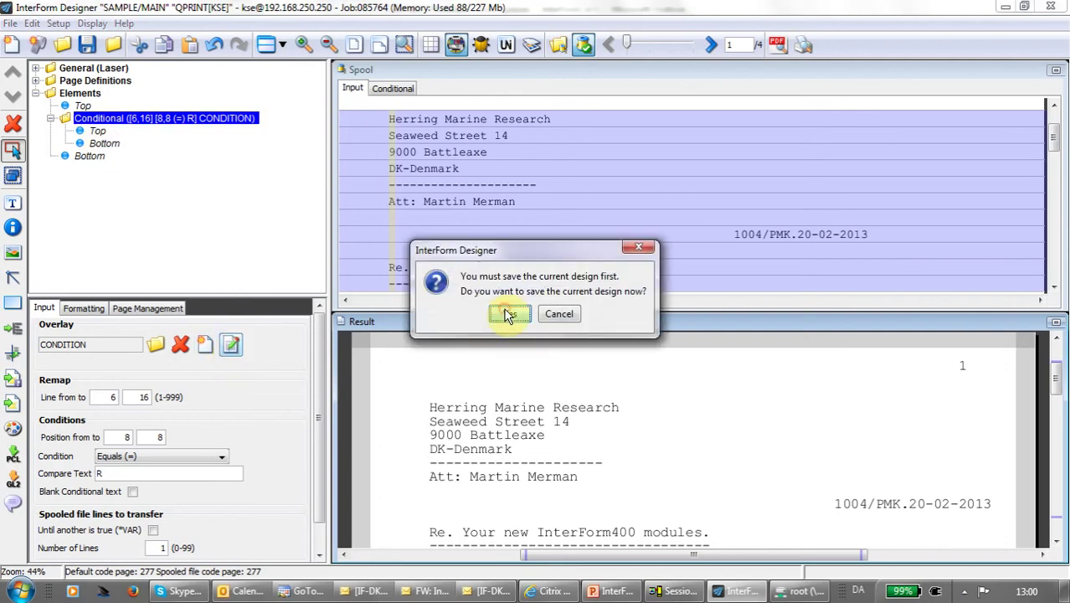
left_click(508, 313)
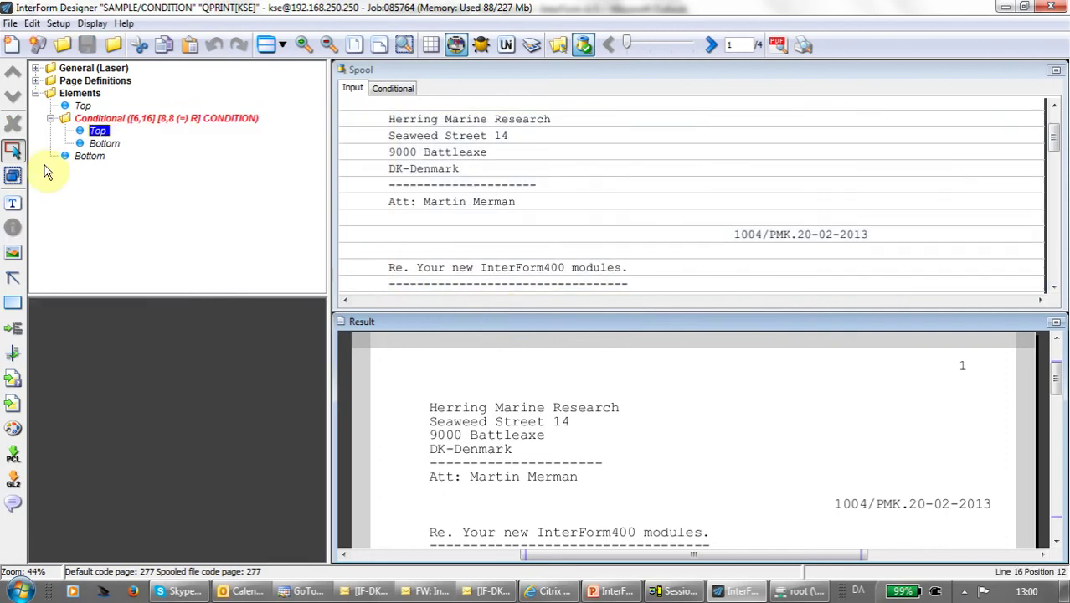
left_click(13, 153)
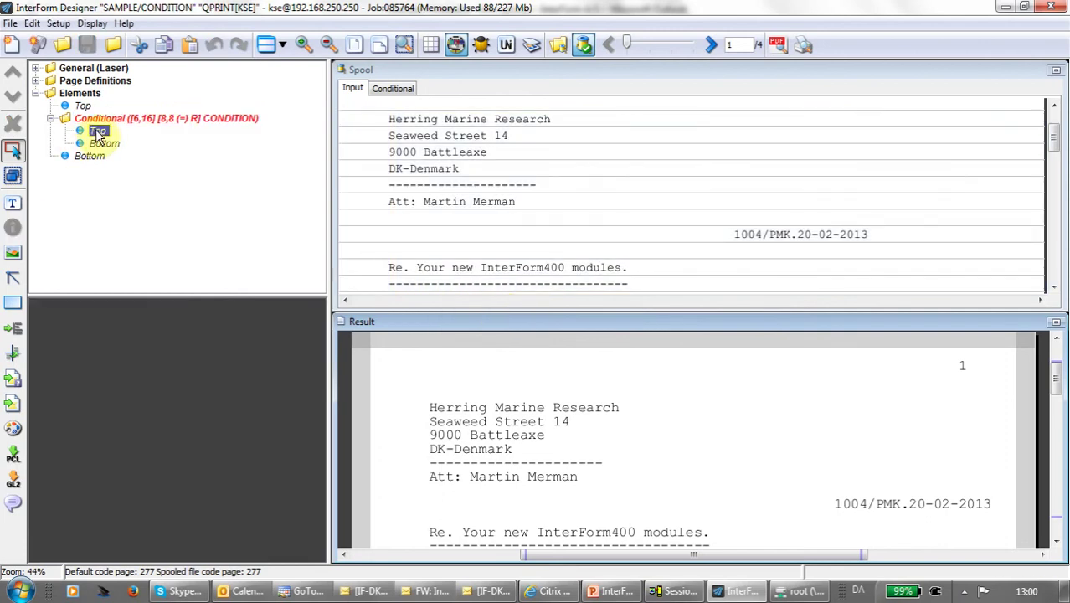
left_click(98, 131)
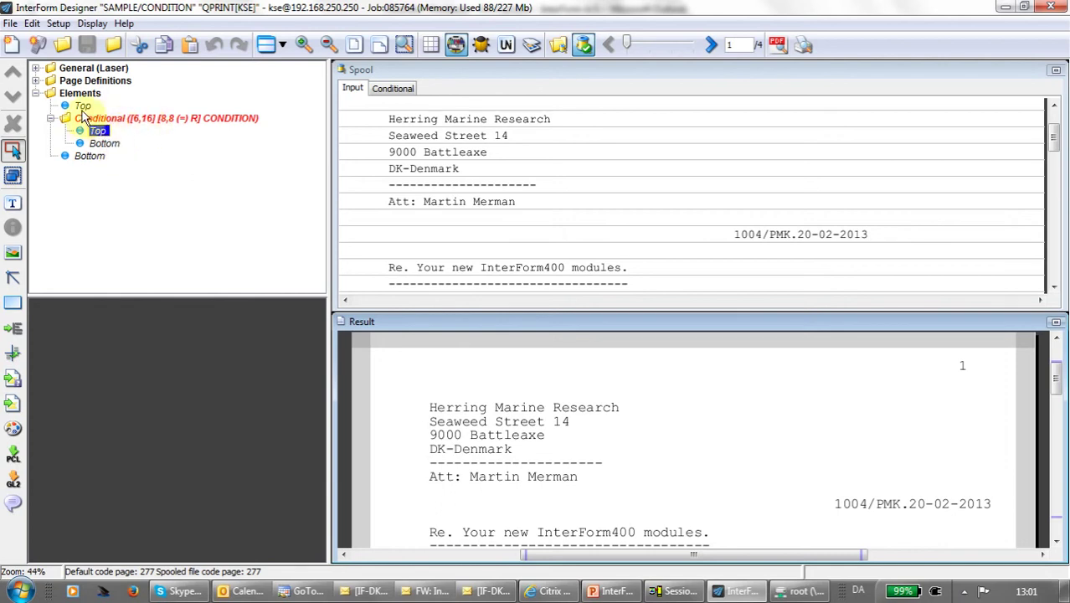
left_click_drag(81, 113, 97, 132)
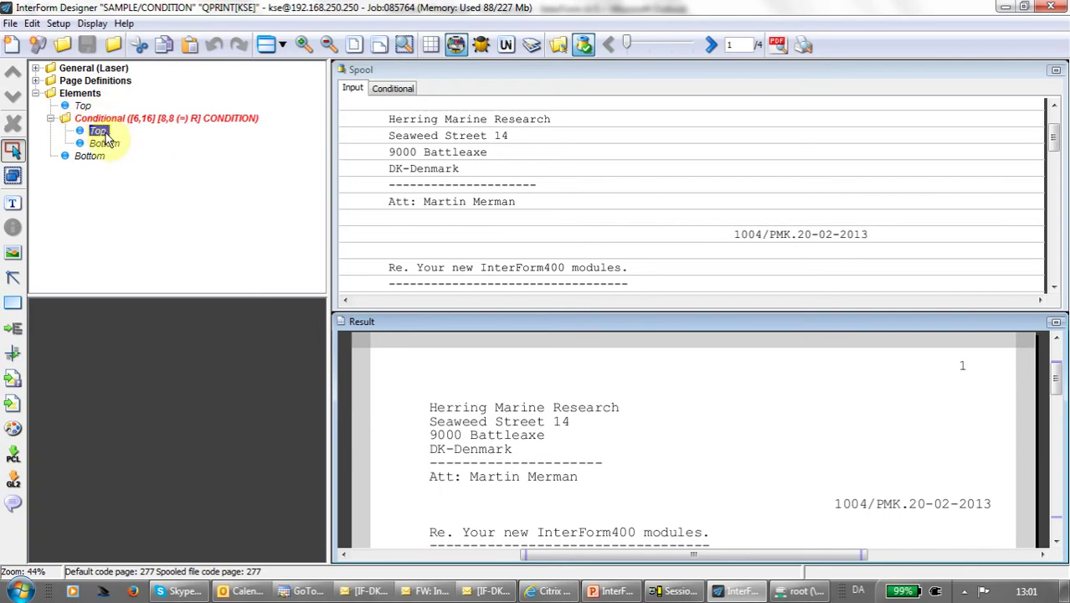
left_click(172, 118)
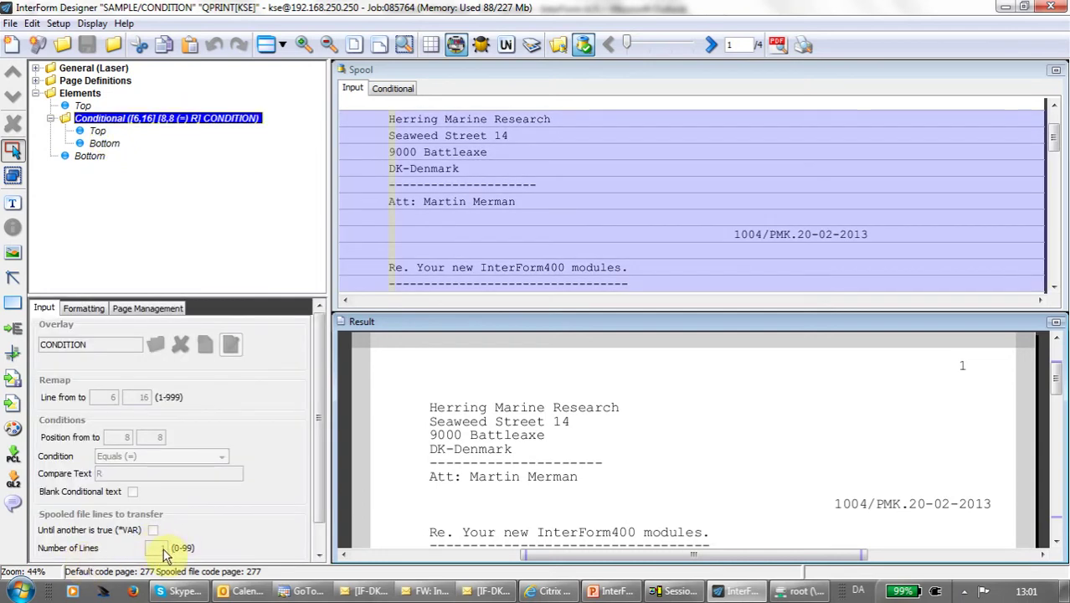
left_click(98, 132)
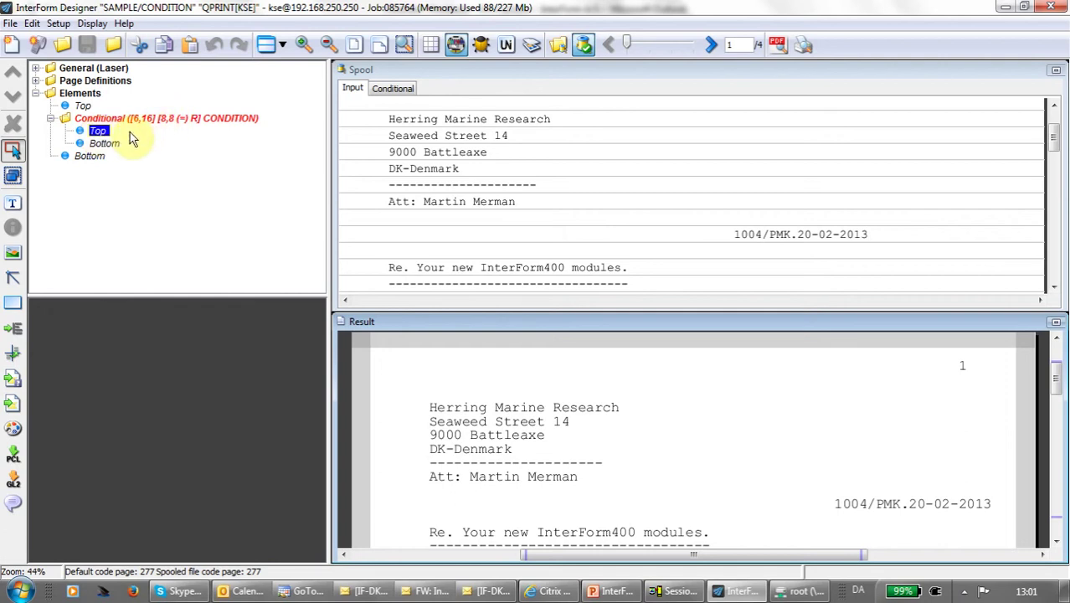
- Display the Conditional spool data holding the single line 'Re. Your new InterForm400 modules.'
left_click(392, 90)
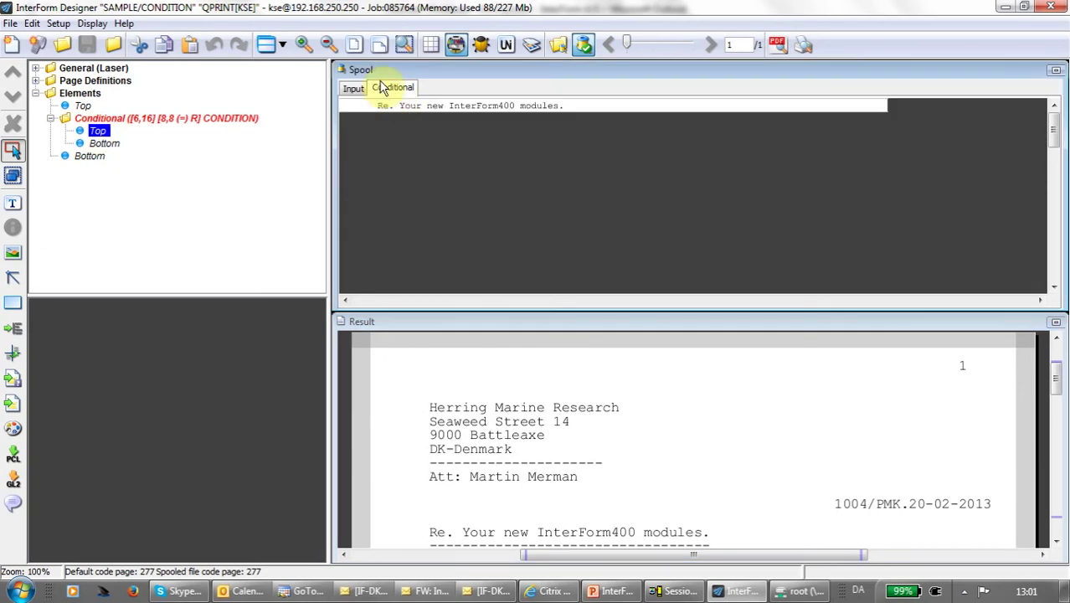
left_click(401, 109)
left_click(382, 109)
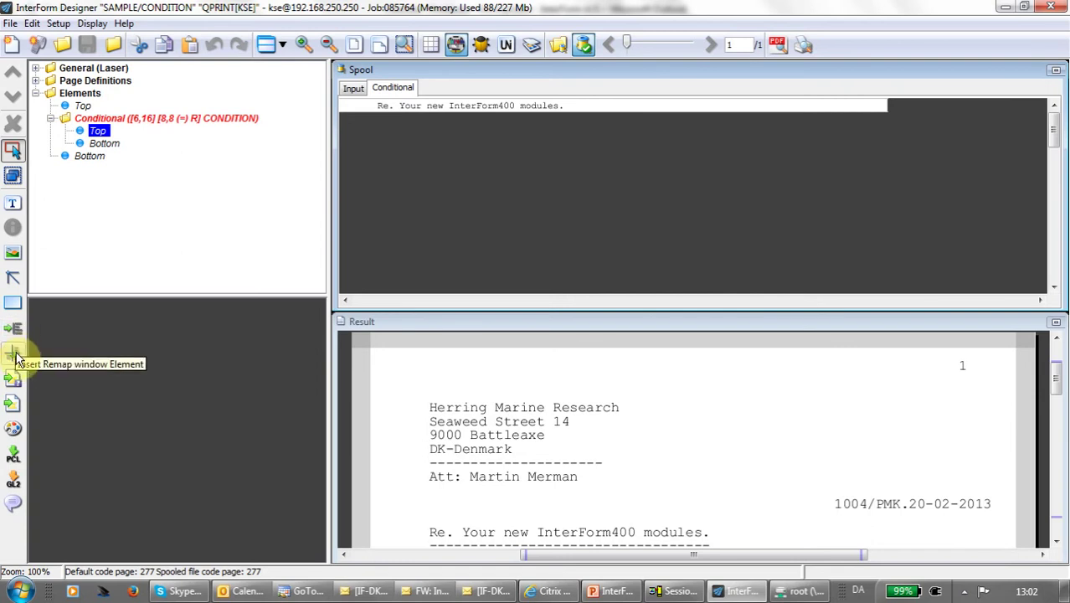
- Remap 'Your new InterForm400 modules.' onto the result page beside Re., at 0,00 / 7,46
left_click(420, 128)
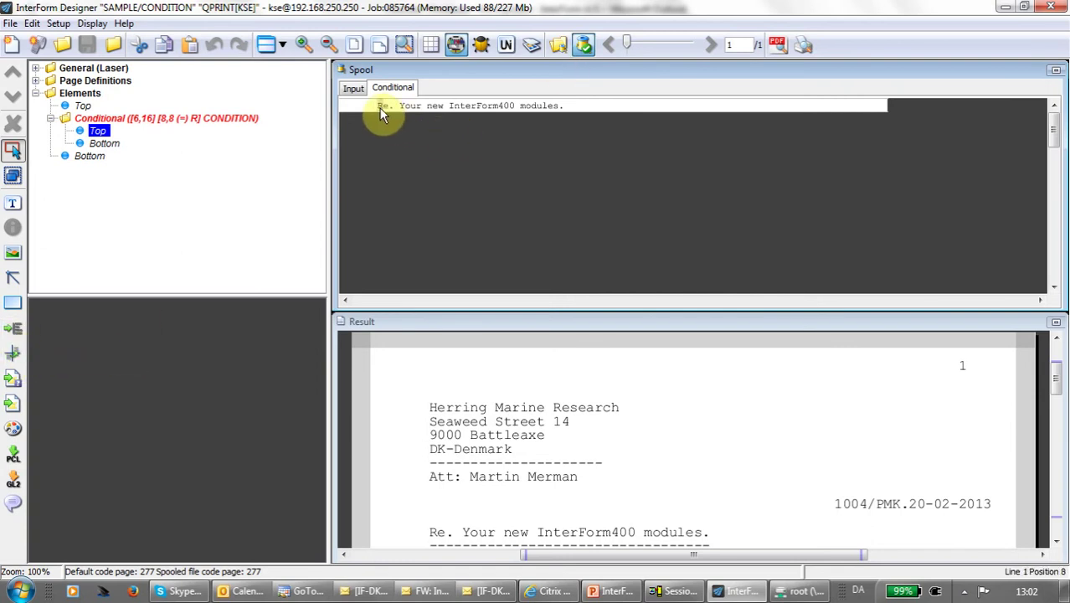
left_click(393, 106)
left_click(13, 354)
scroll(1059, 383, "down", 1)
left_click(395, 113)
left_click_drag(400, 109, 562, 111)
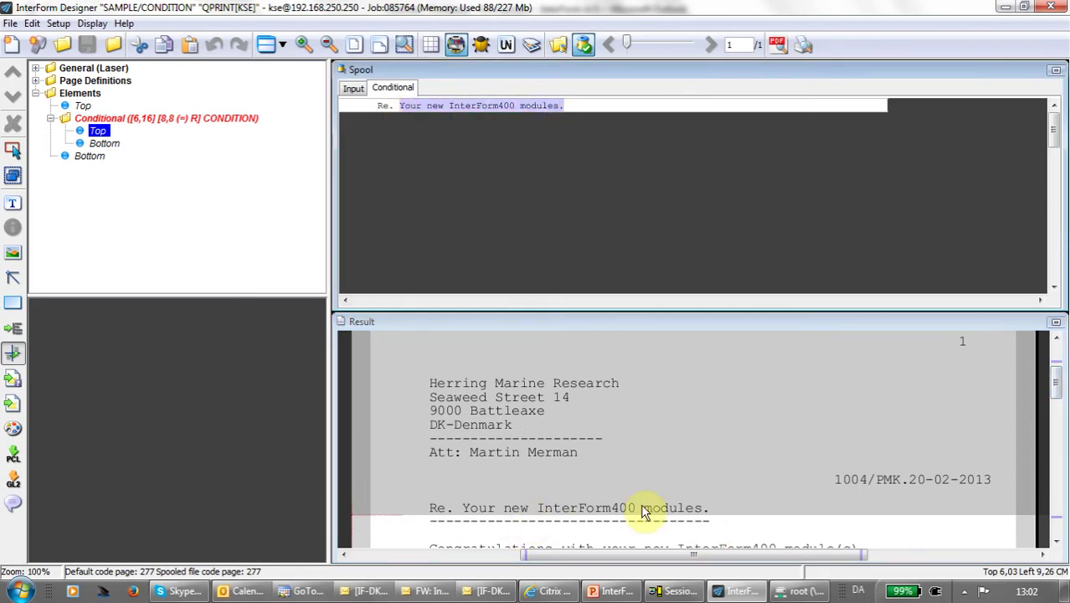
left_click(617, 518)
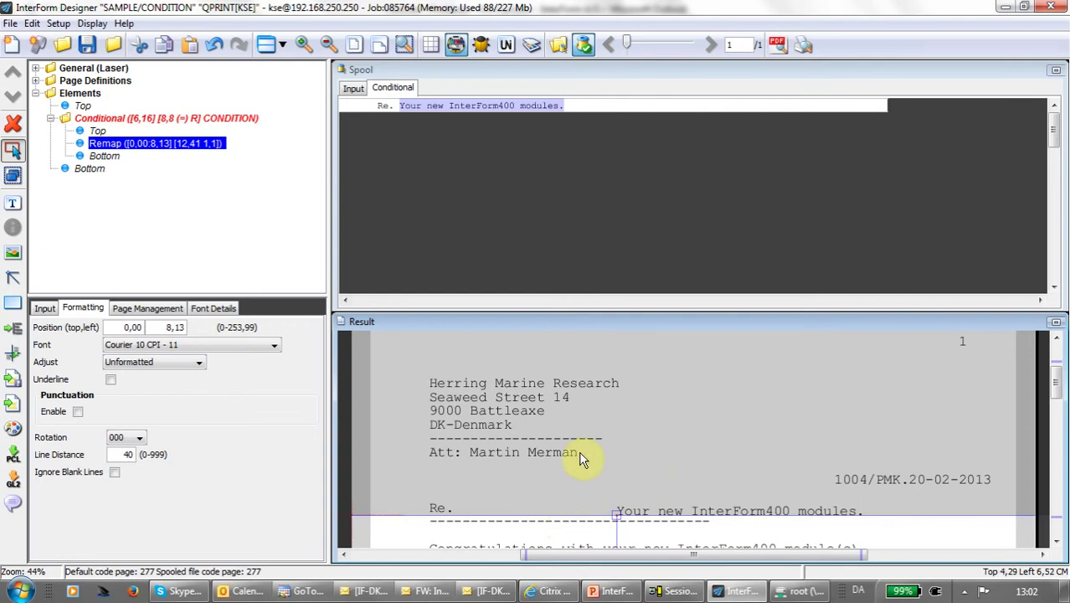
left_click_drag(618, 516, 586, 511)
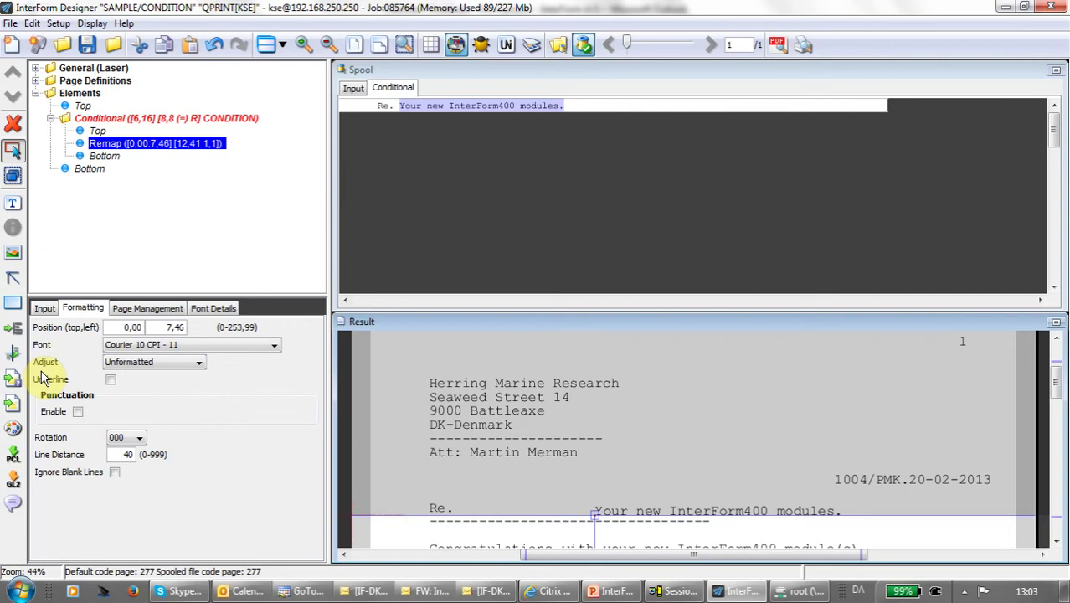
left_click(12, 301)
scroll(1048, 385, "down", 2)
left_click_drag(814, 507, 808, 526)
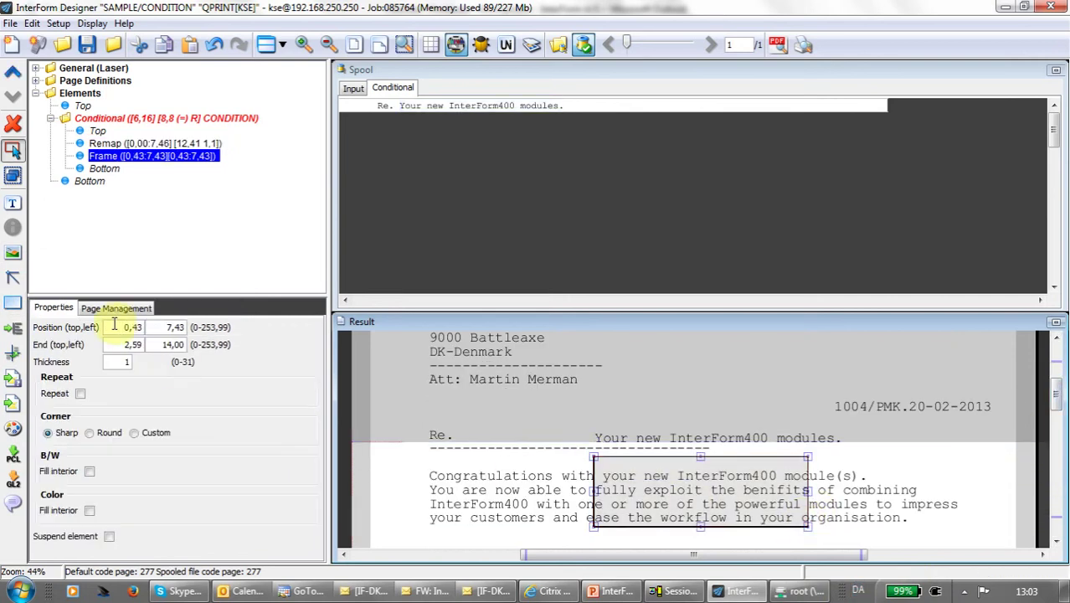
left_click(13, 277)
left_click_drag(469, 469, 573, 492)
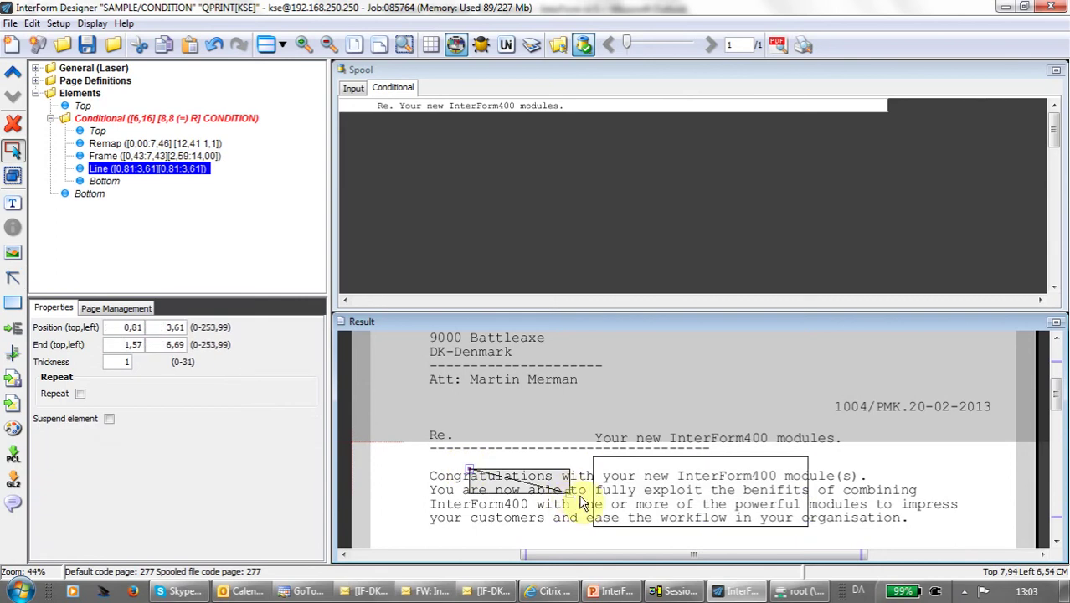
left_click(159, 144)
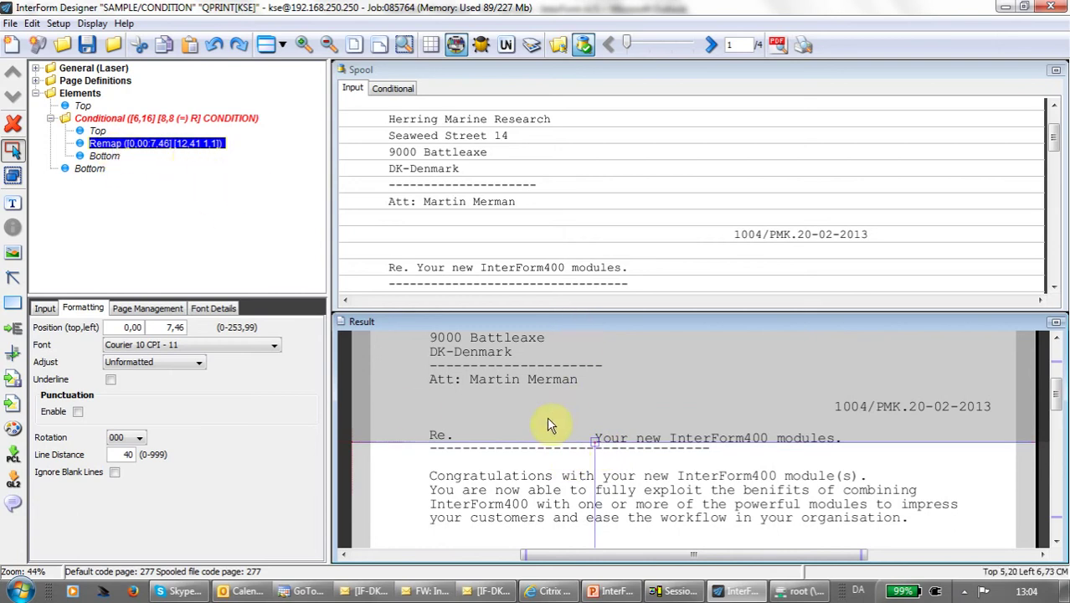
- Close CONDITION with its changes saved, then reselect Top and Conditional in MAIN
left_click(115, 46)
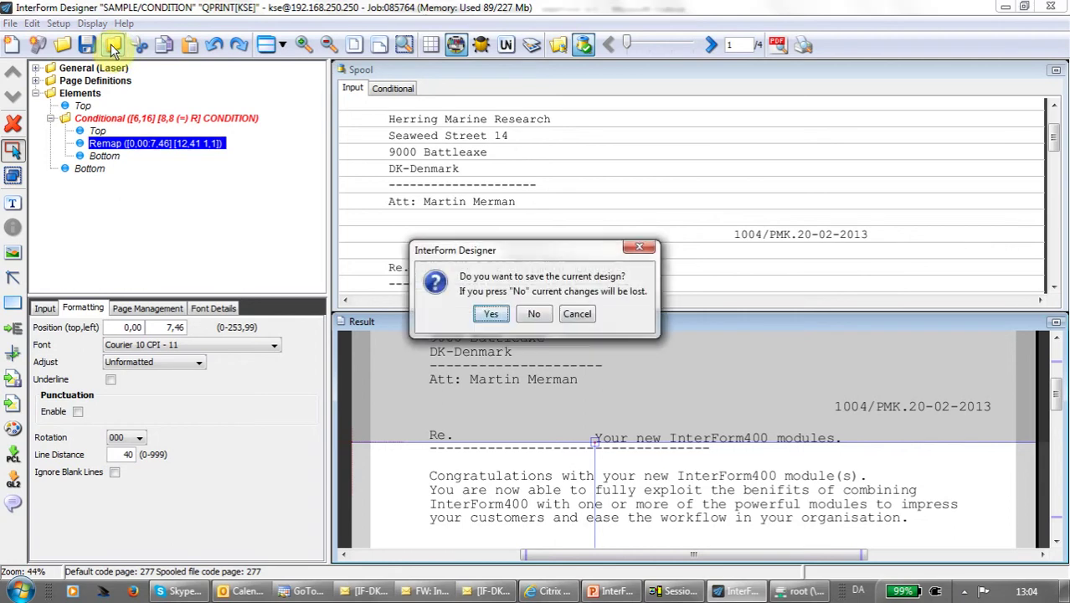
left_click(490, 313)
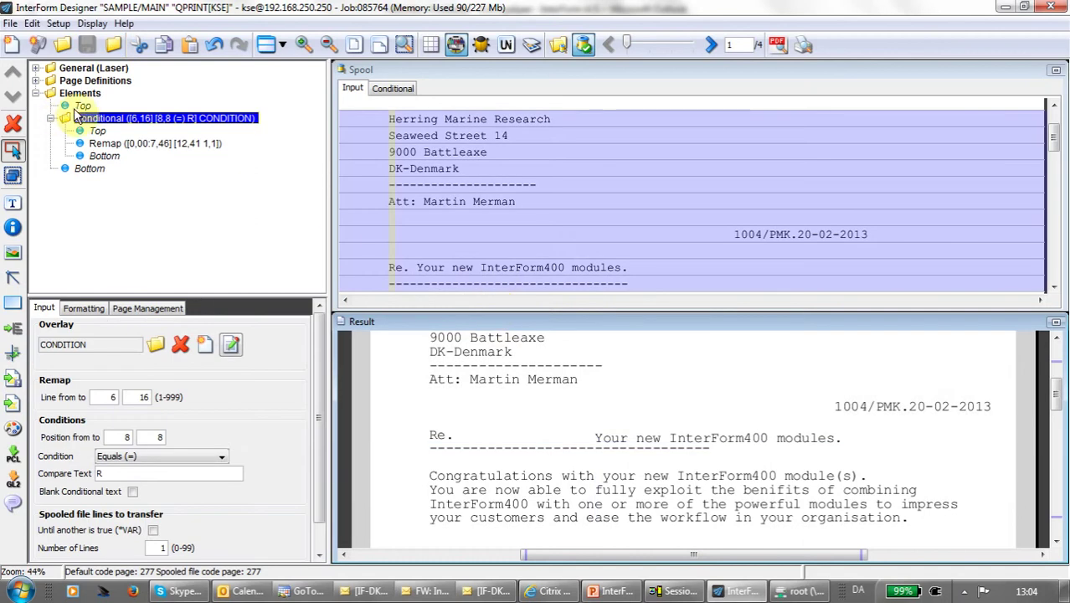
left_click(83, 107)
left_click(100, 120)
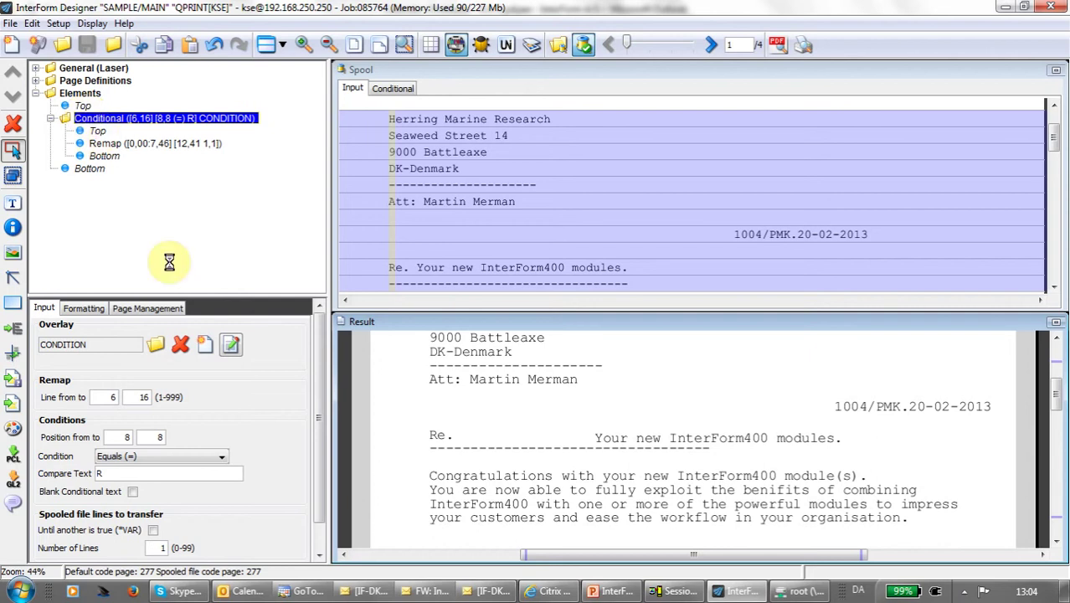
- Bring up the conditional element's vertical placement settings and review the available displacement codes
left_click(82, 309)
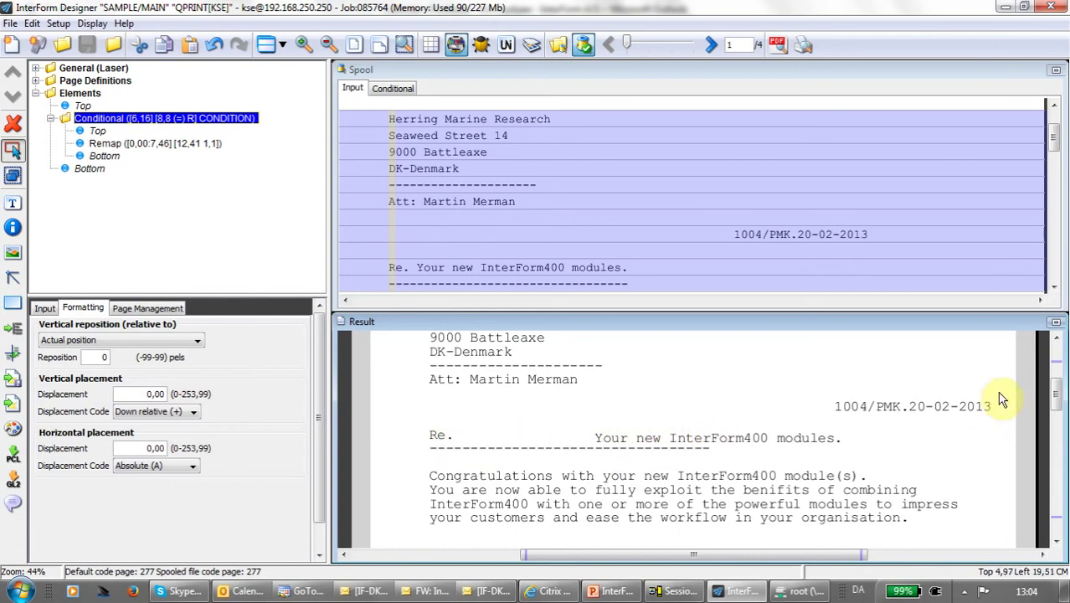
left_click_drag(1058, 395, 1059, 429)
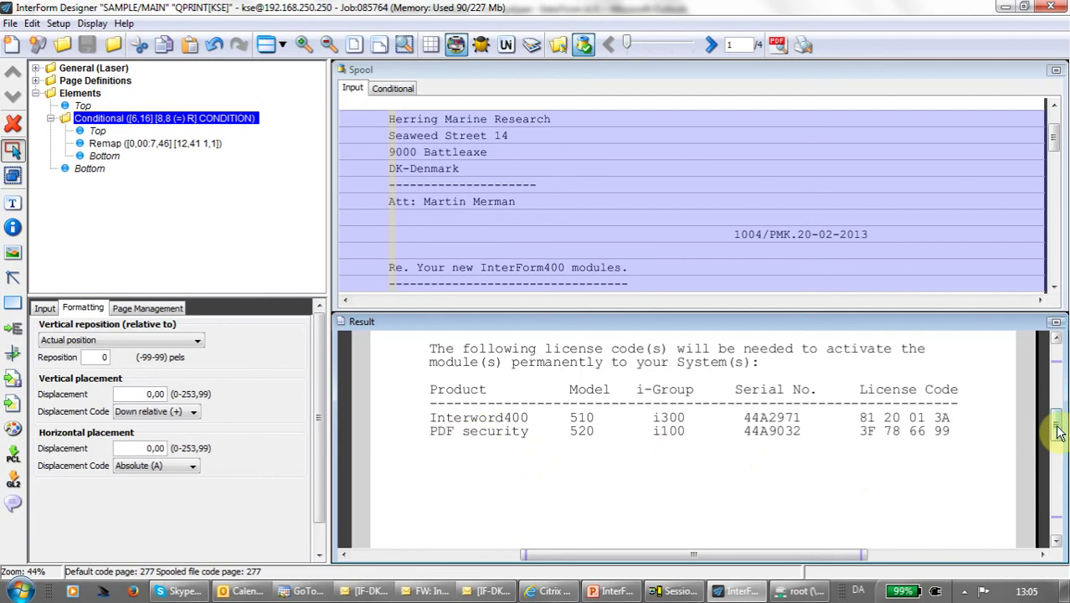
scroll(1055, 422, "up", 3)
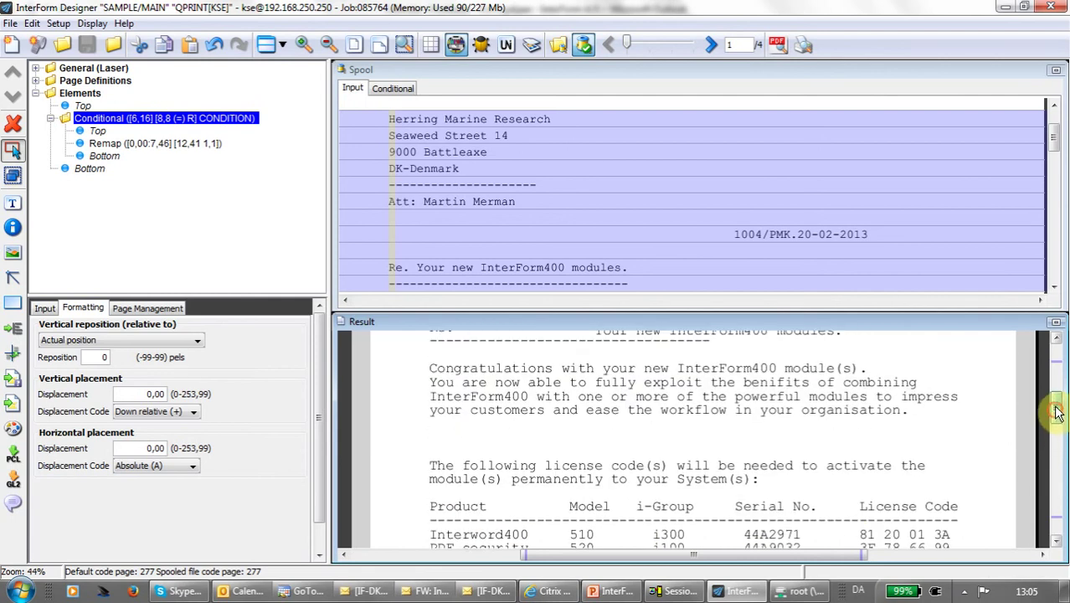
scroll(1057, 412, "up", 3)
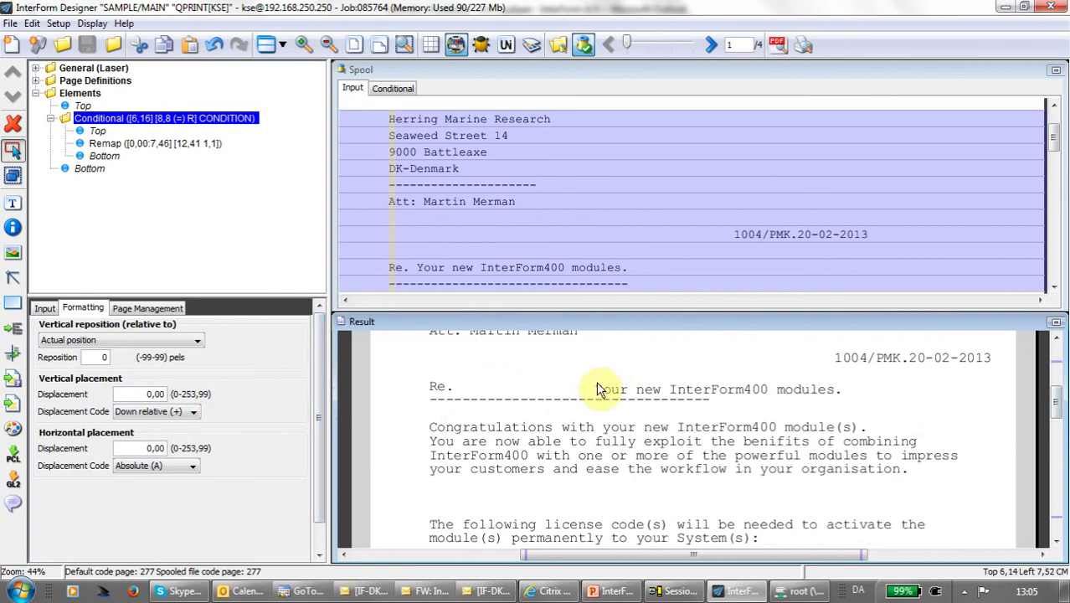
left_click(192, 411)
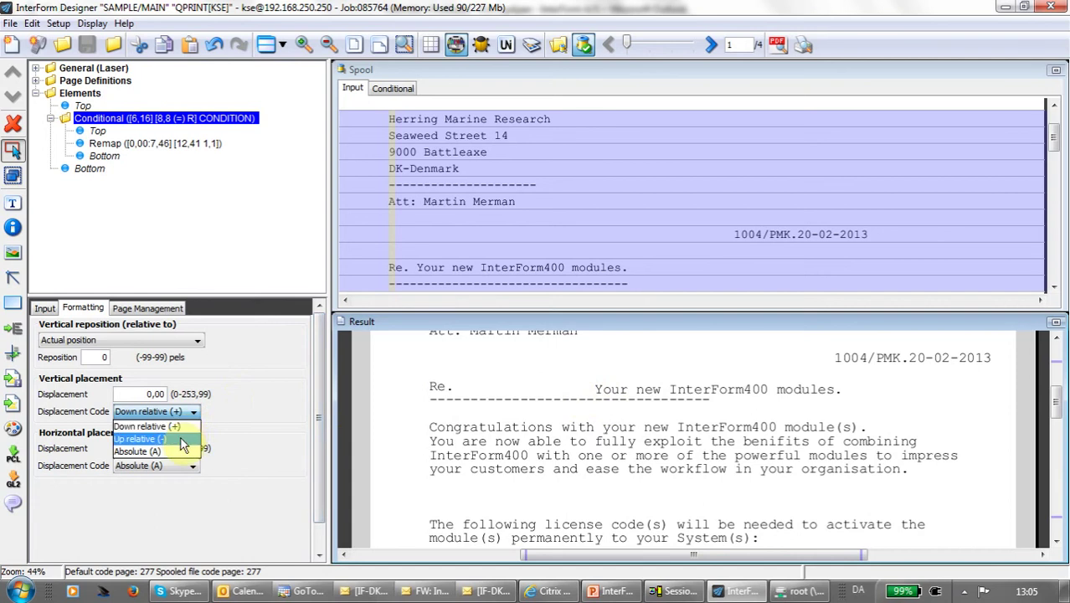
left_click(208, 426)
left_click(194, 413)
left_click(139, 394)
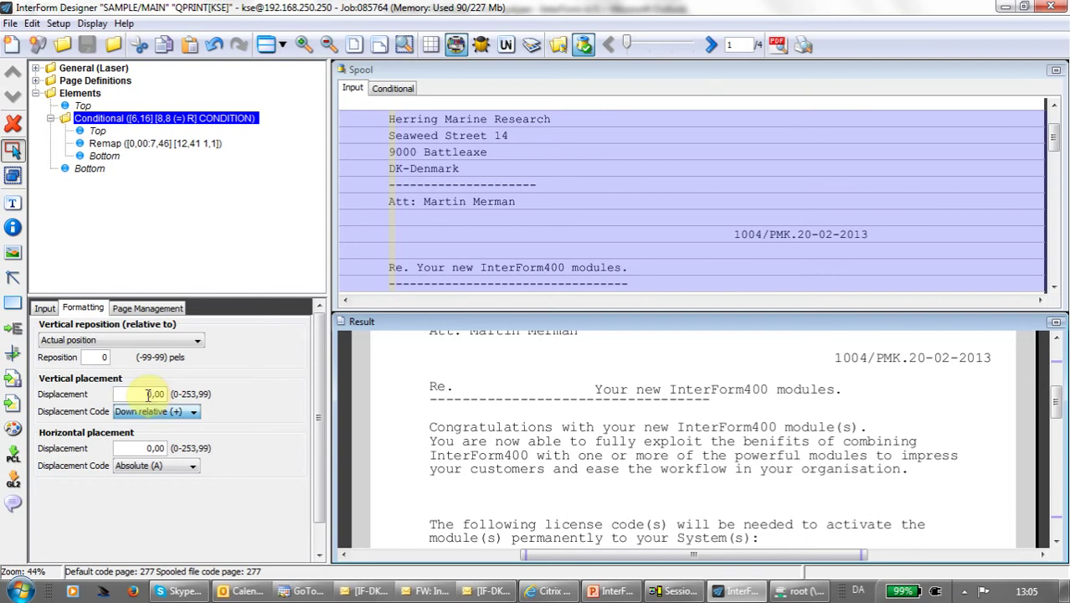
- Set the vertical displacement to 1 with code 'Up relative (-)'
left_click(151, 398)
type("1")
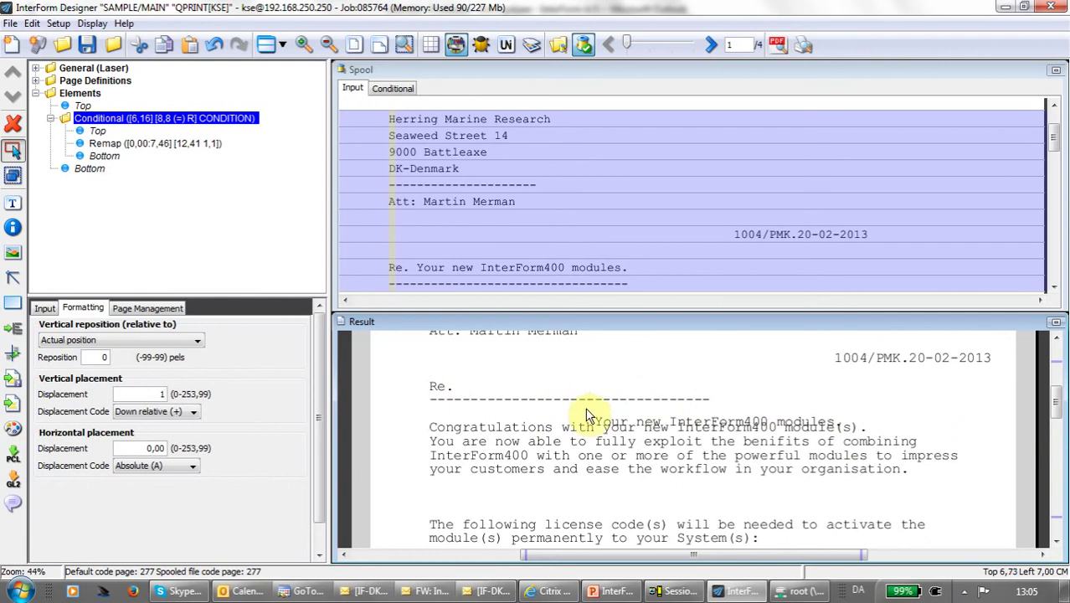
left_click(194, 411)
left_click(184, 439)
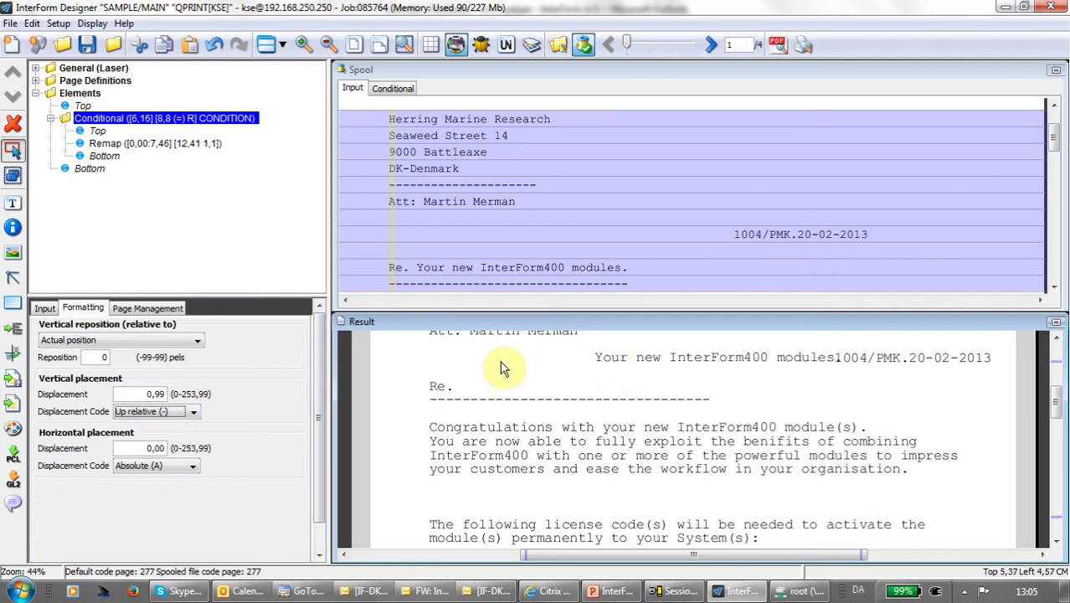
left_click(193, 415)
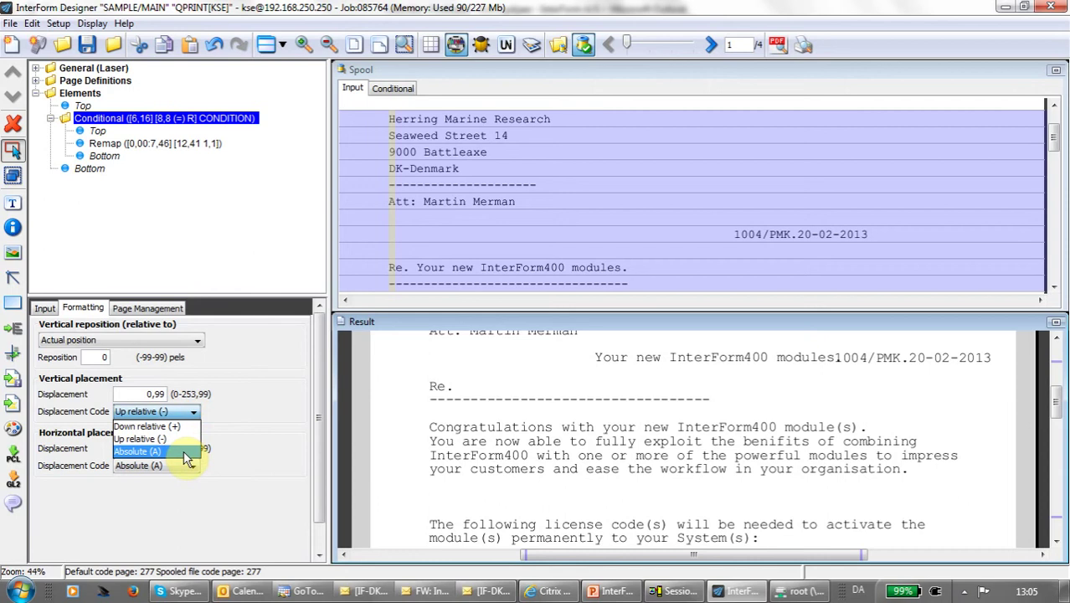
- Try 'Absolute (A)' displacement, check the Result, then revert to 'Down relative (+)' with 0
left_click(184, 452)
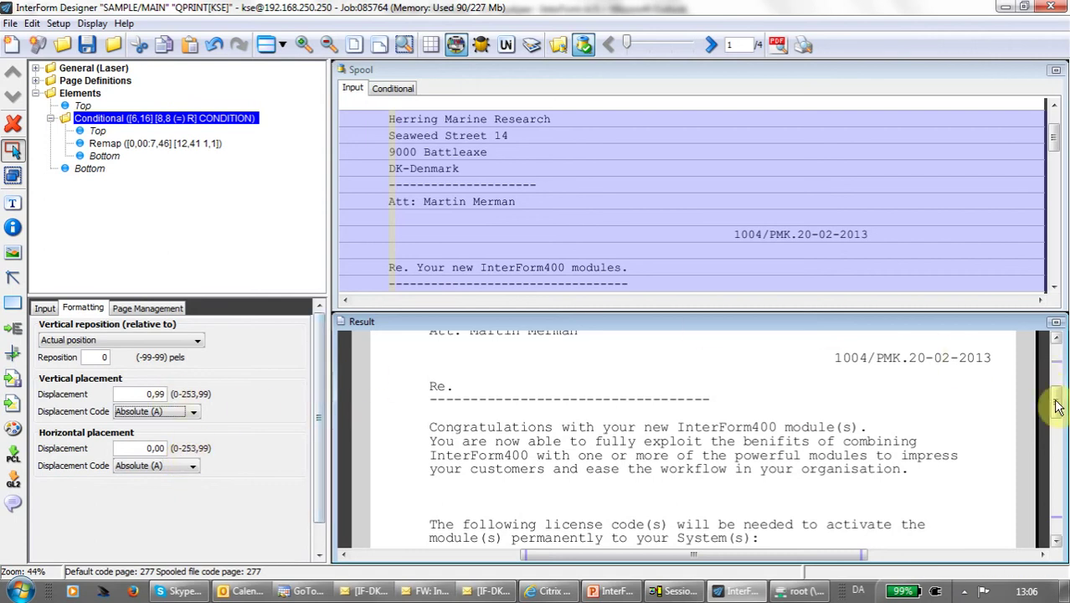
left_click_drag(1057, 406, 1057, 368)
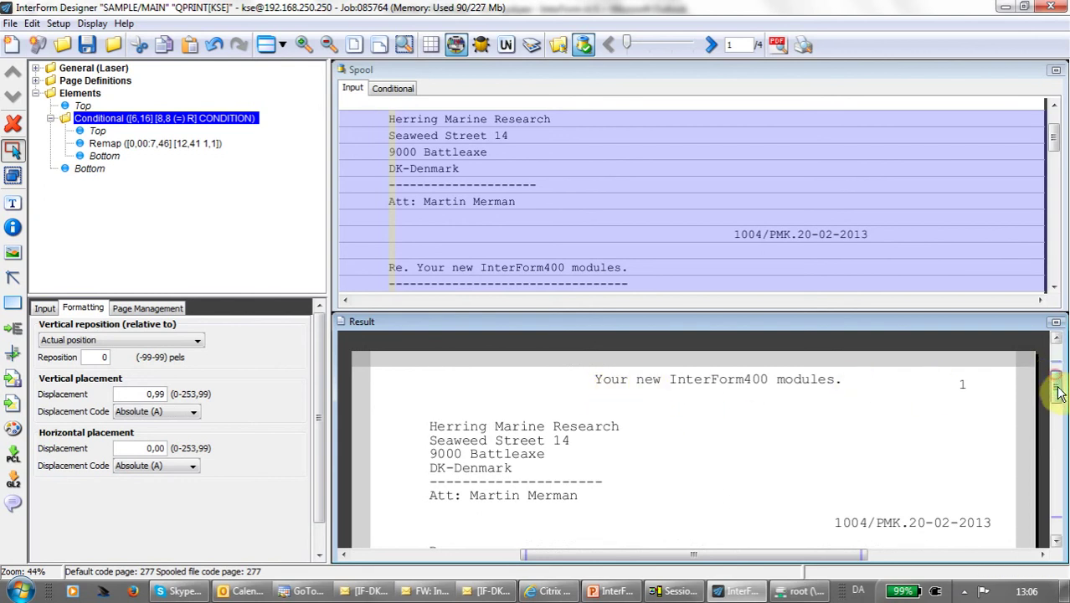
scroll(1057, 393, "down", 2)
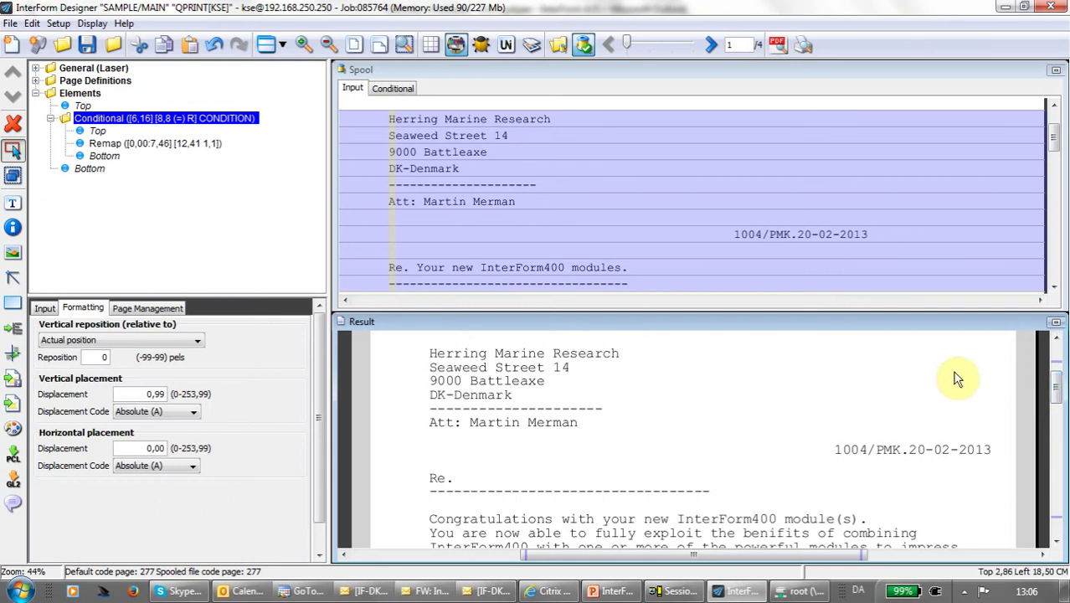
left_click(191, 419)
left_click(189, 422)
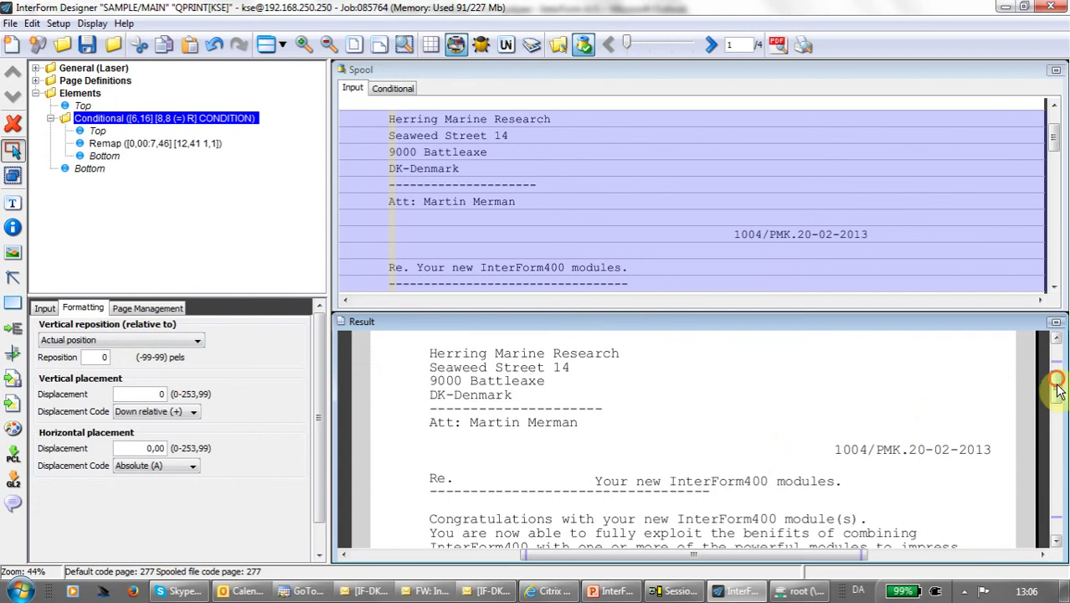
- Enter a vertical reposition amount of 40 pels, correcting an initial -40
left_click_drag(1058, 390, 1059, 392)
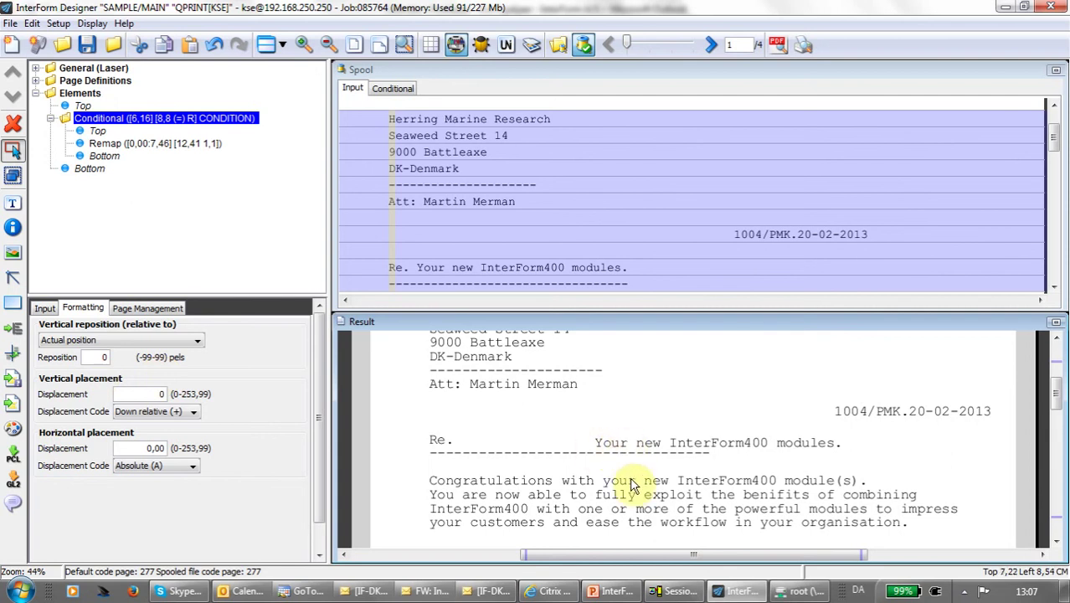
double_click(100, 357)
type("-40")
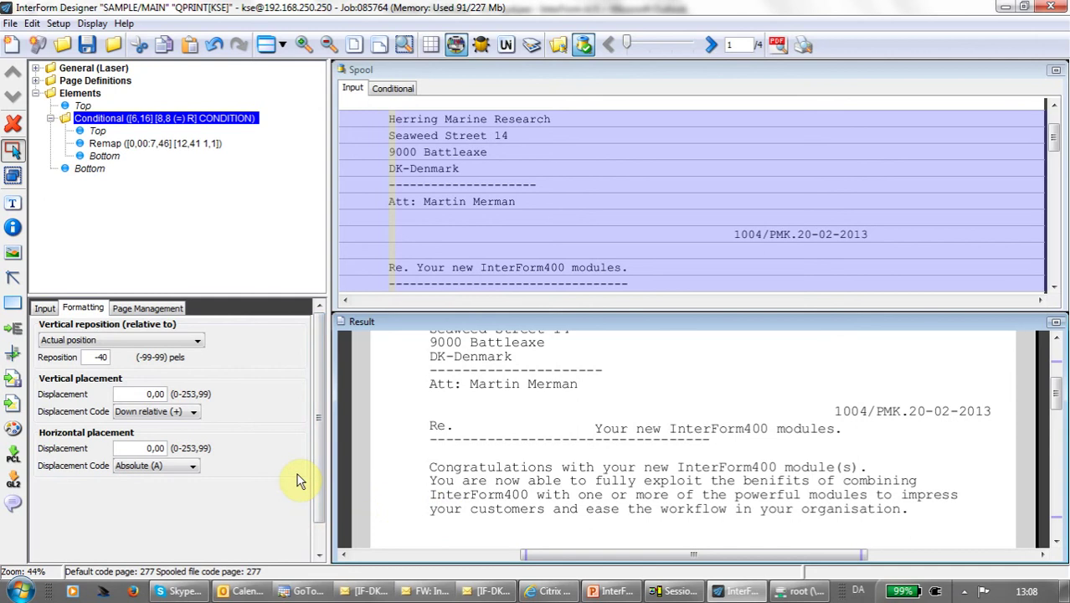
key("BackSpace")
key("BackSpace")
type("40")
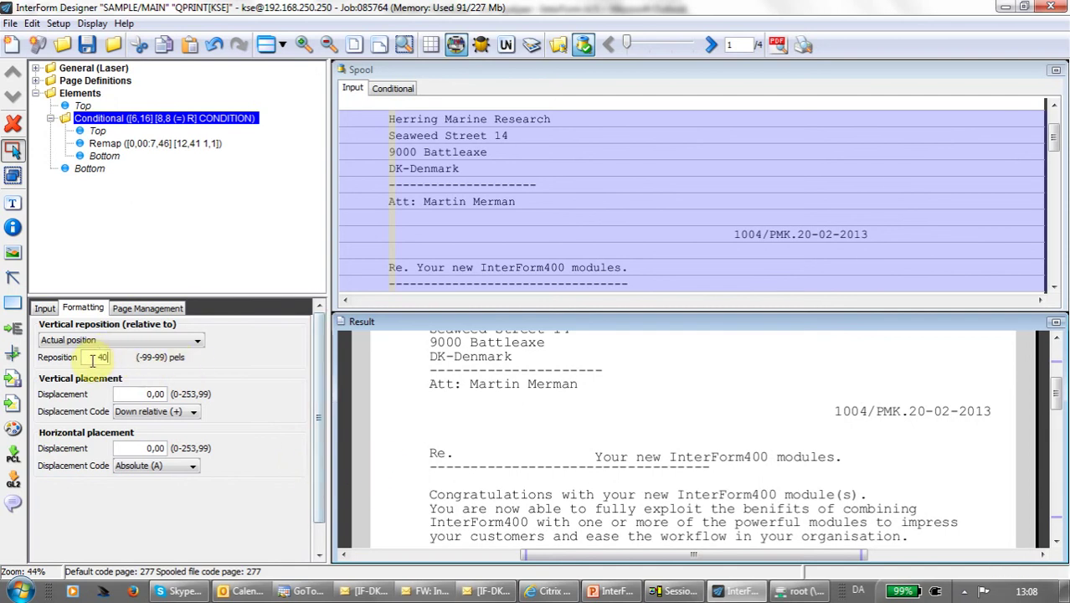
left_click(197, 345)
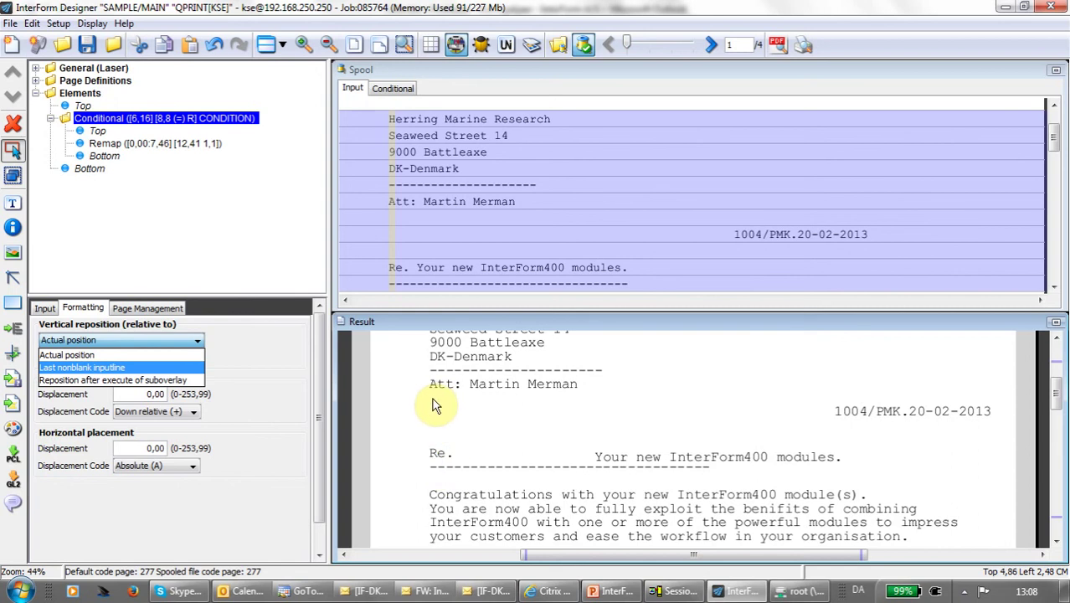
- Set the vertical reposition relative to 'Last nonblank inputline' with an amount of 1
left_click(422, 218)
left_click(394, 234)
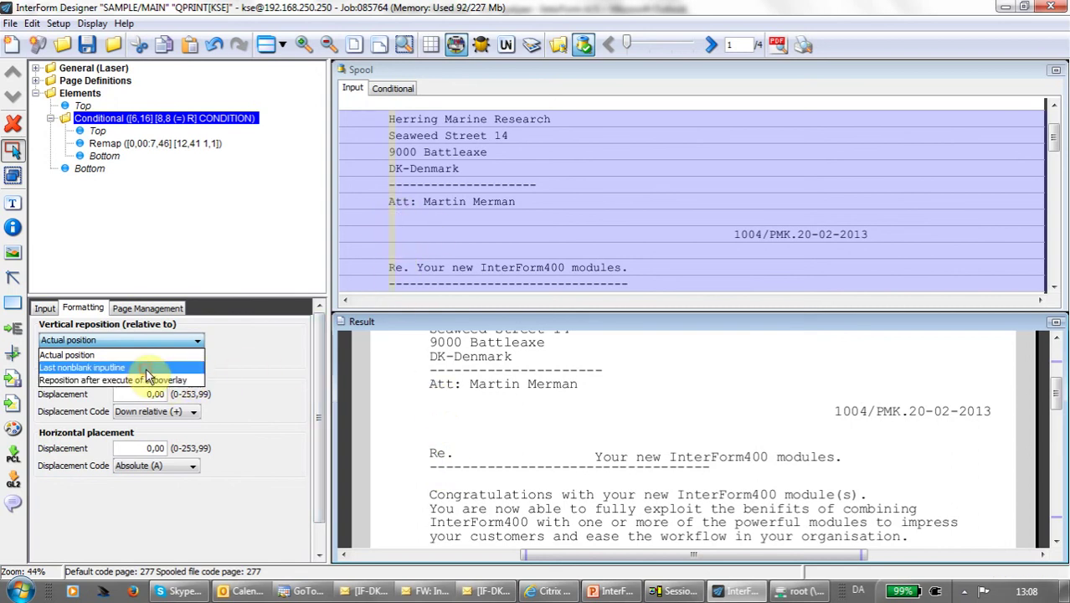
left_click(107, 357)
double_click(105, 357)
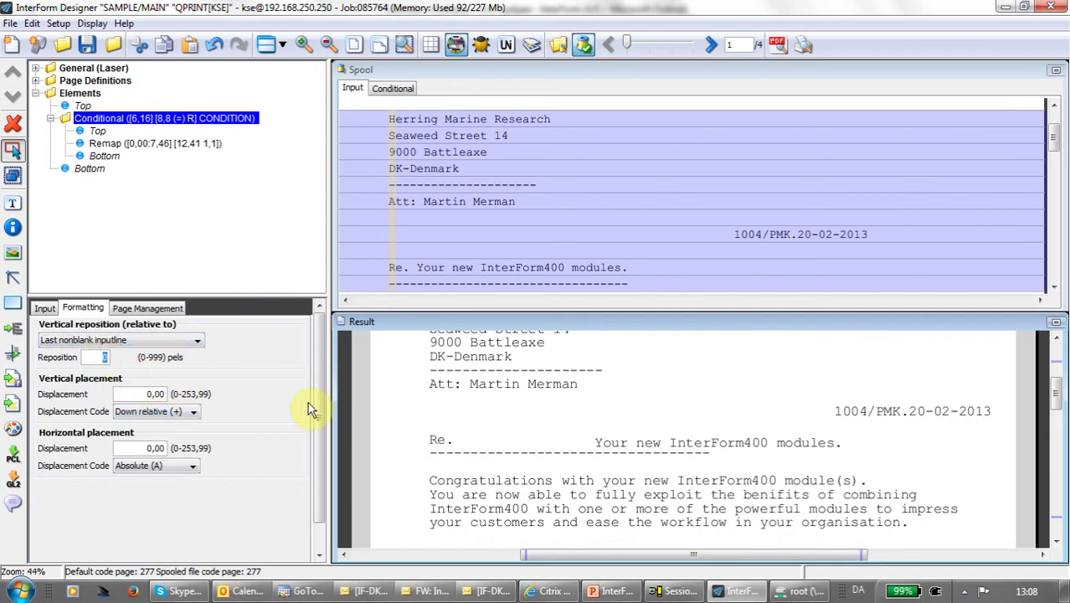
type("40")
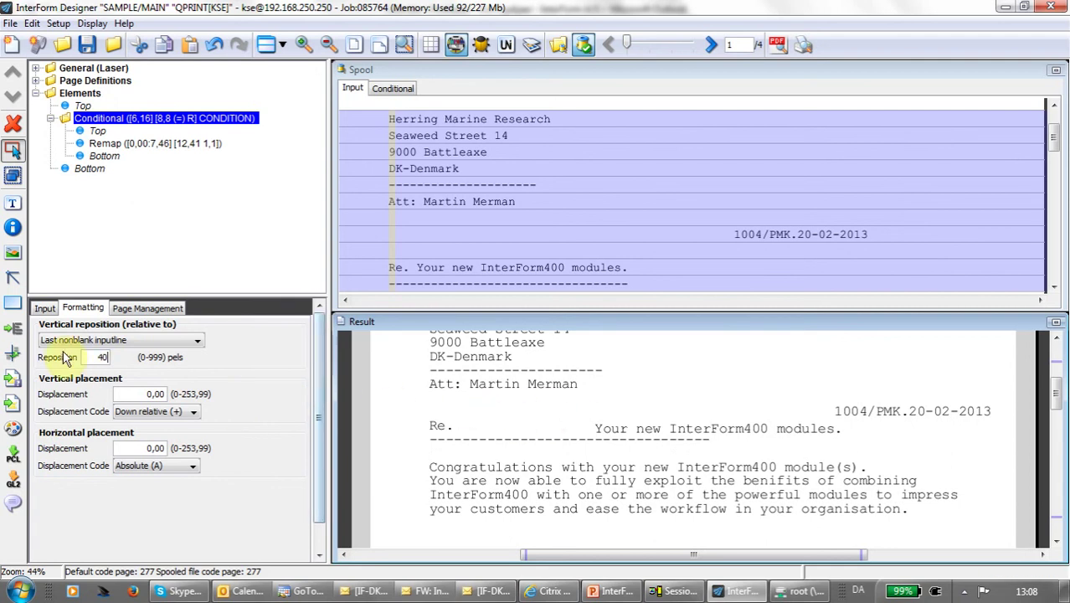
left_click_drag(92, 357, 164, 361)
type("1")
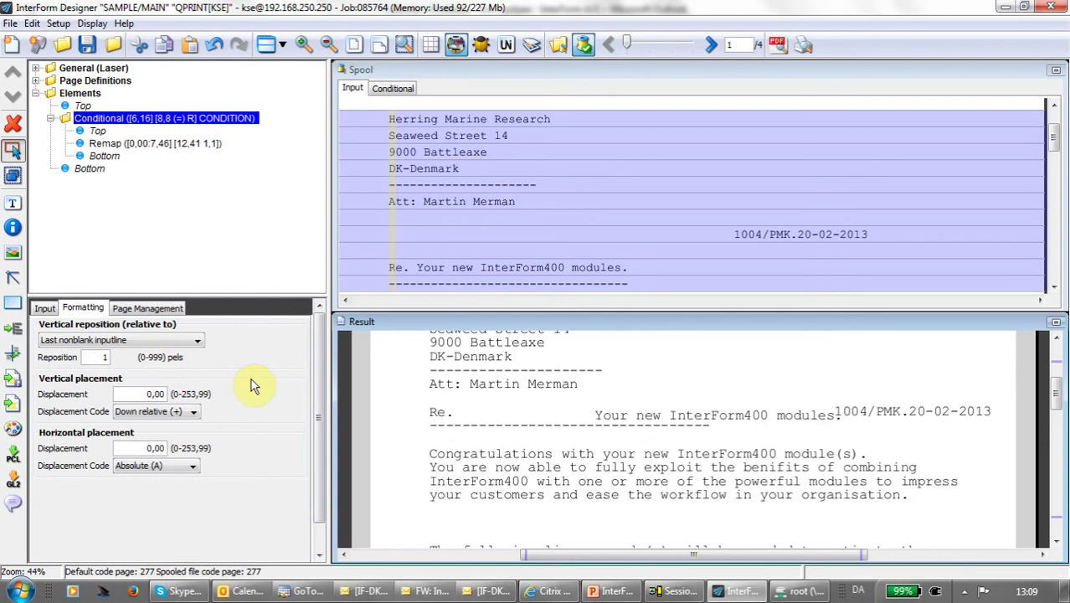
left_click(196, 342)
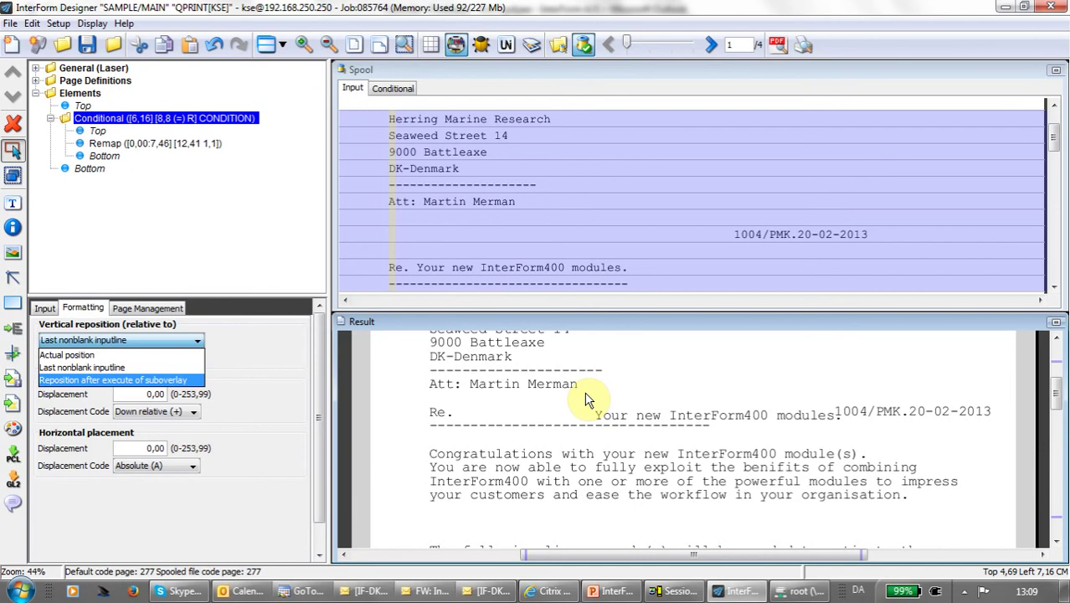
left_click(267, 421)
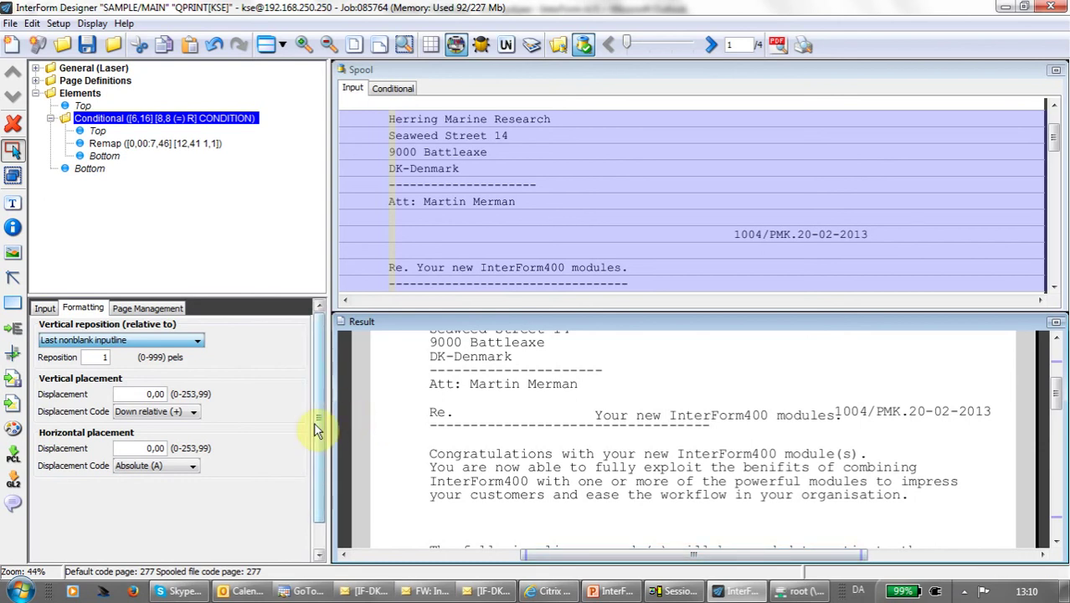
- Add a top-level Remap of spool lines 14–15 at 4,18 / 10,08, beside the Att line
left_click_drag(90, 118, 80, 106)
left_click(80, 106)
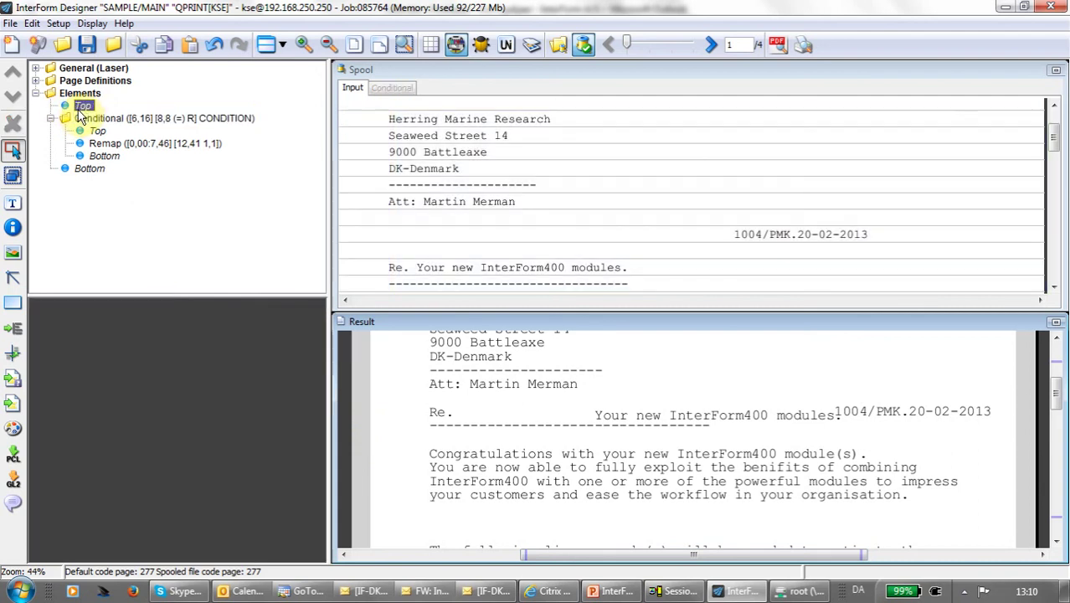
left_click(13, 352)
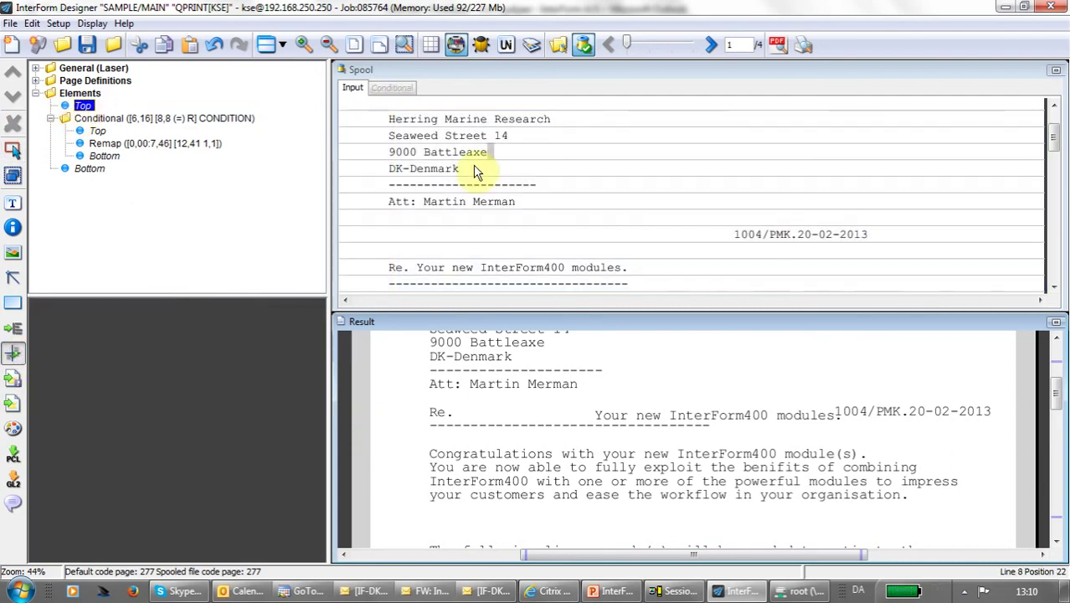
left_click_drag(391, 244, 661, 269)
left_click(680, 376)
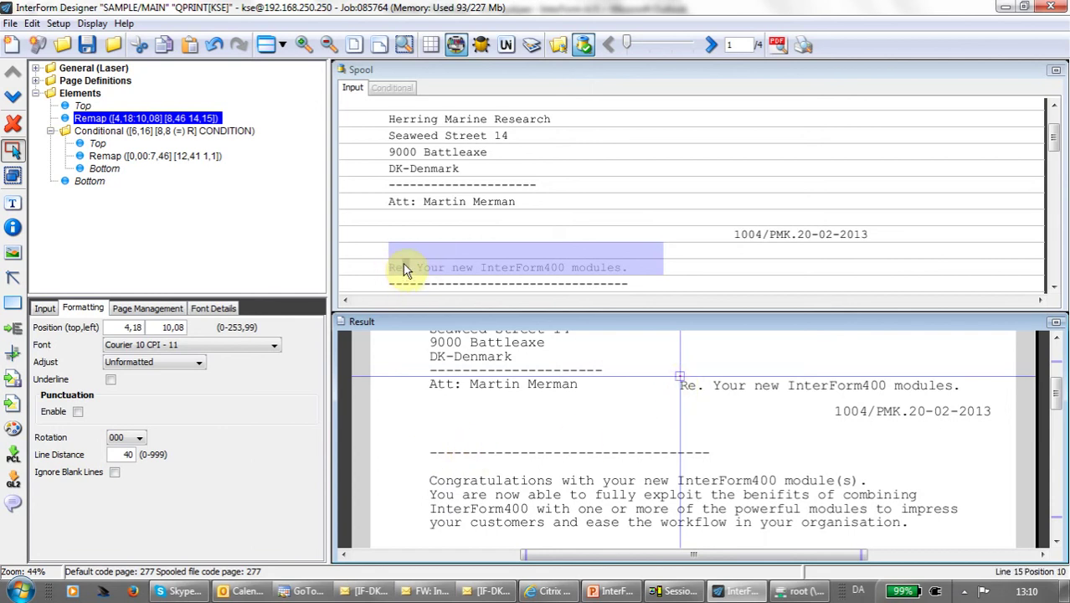
left_click_drag(390, 270, 433, 279)
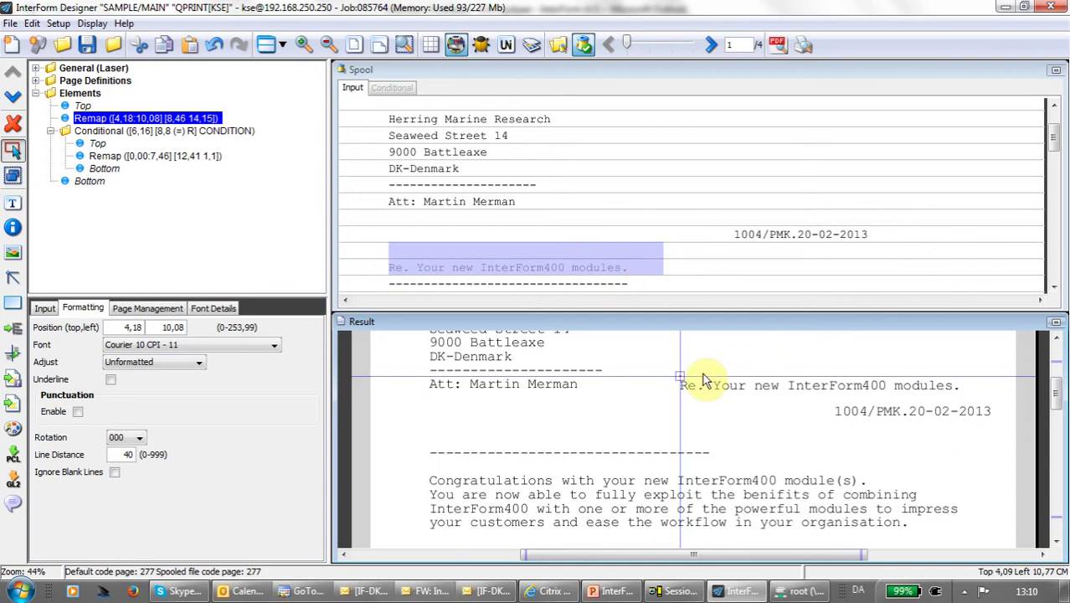
- Uncheck 'Blank Input Text' on the top-level remap's Input tab
left_click(44, 307)
left_click(108, 404)
left_click(108, 404)
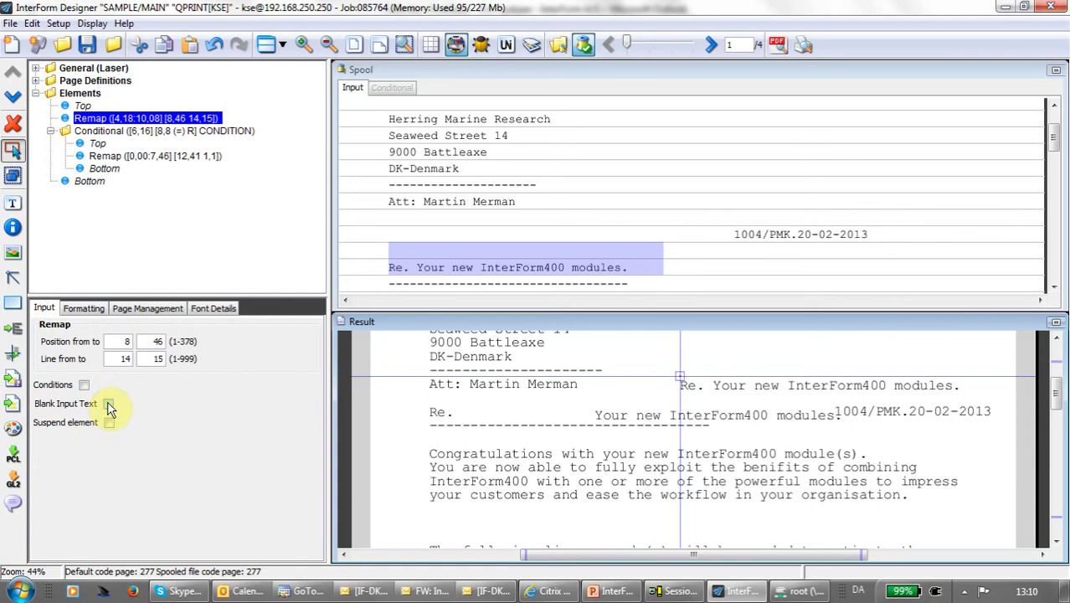